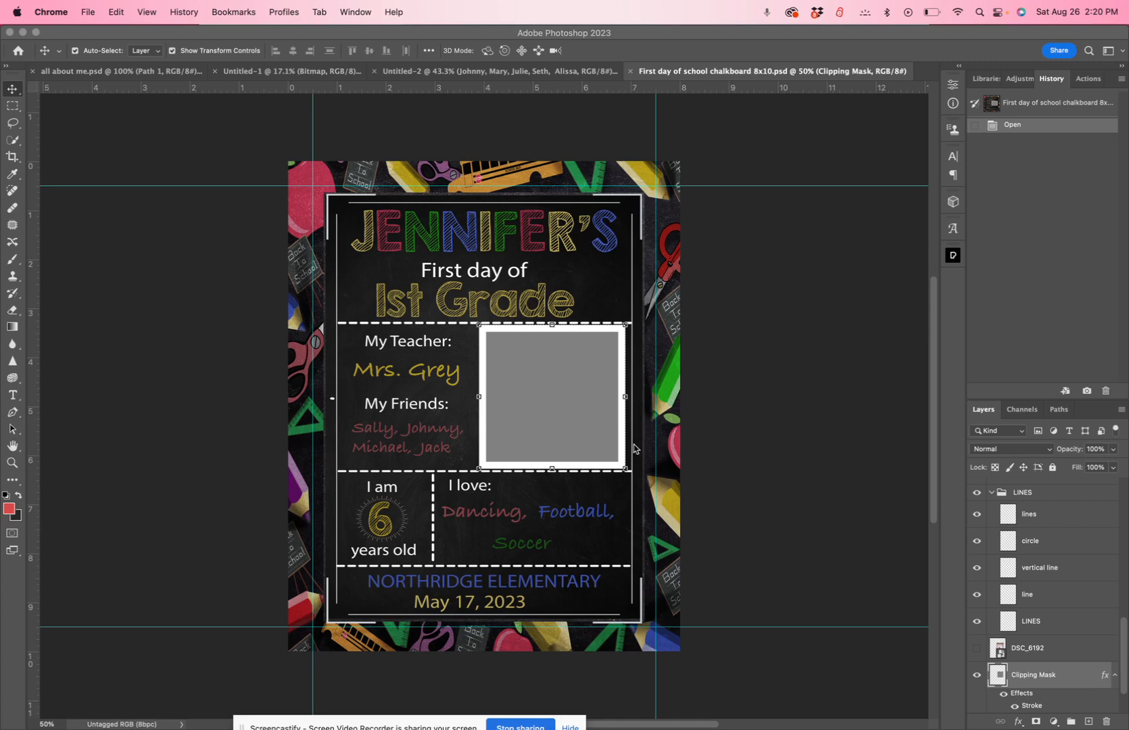
Place pexels-1462636.jpg as an embedded image above the Clipping Mask layer and clip it to that layer
{"action": "scroll", "coordinate": [1034, 680], "scroll_direction": "down", "scroll_amount": 2}
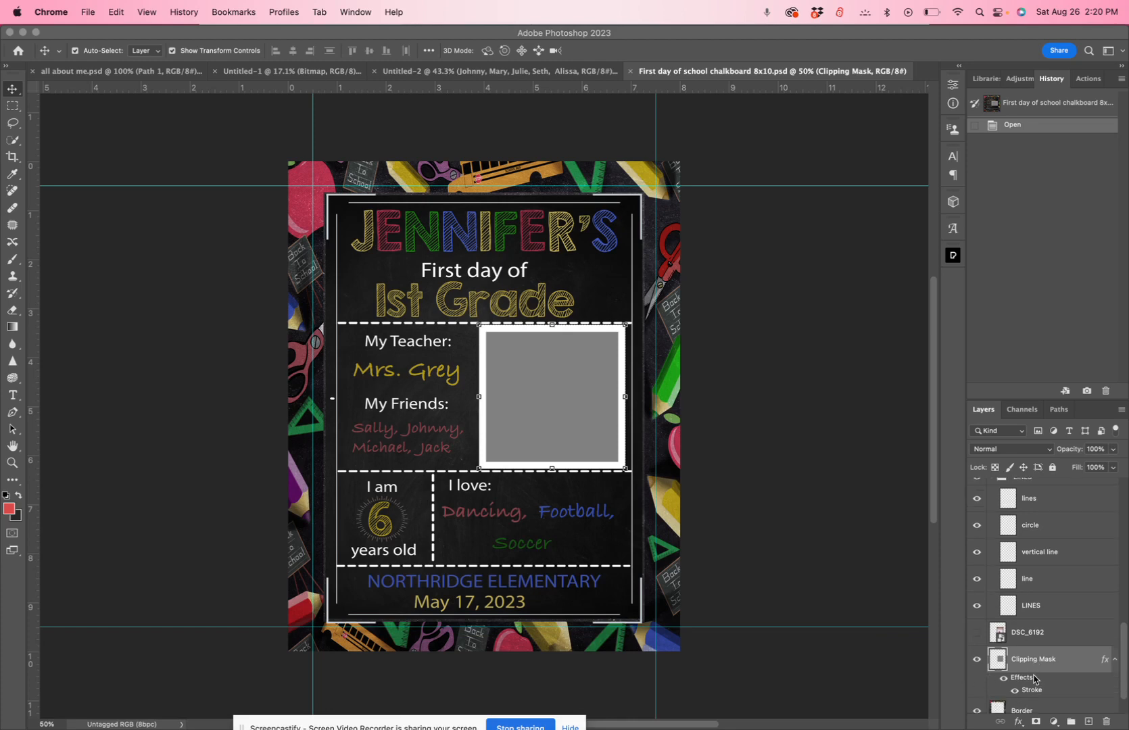
{"action": "left_click", "coordinate": [12, 94]}
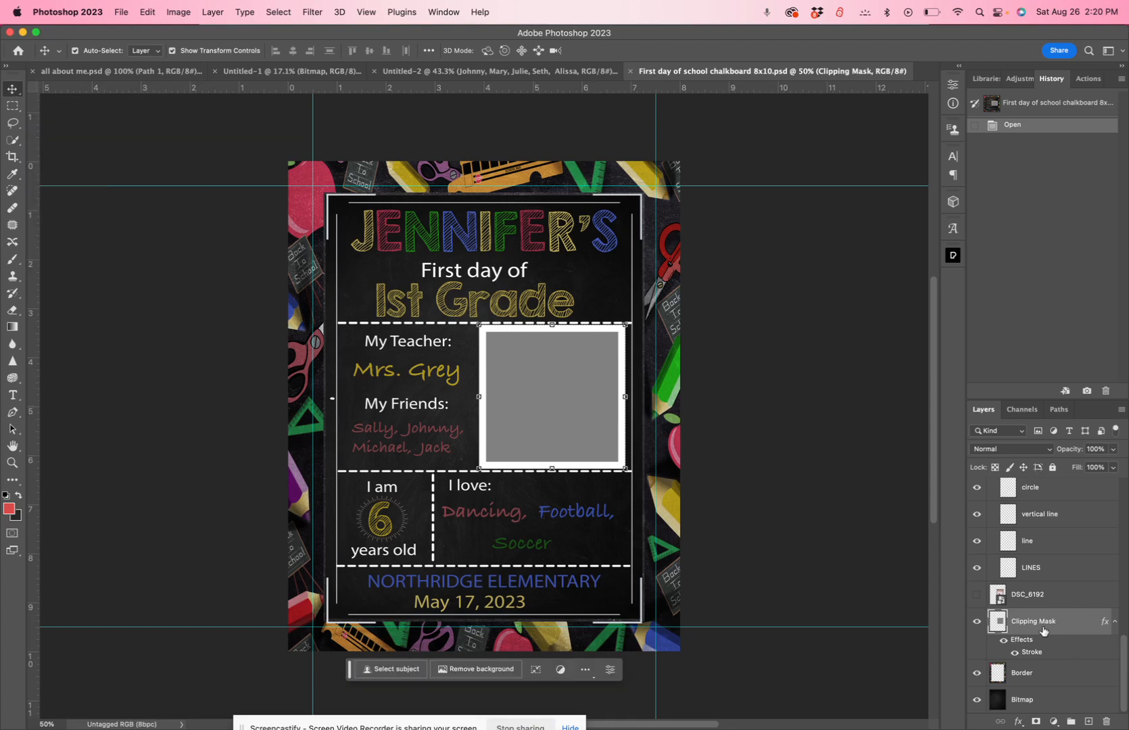
{"action": "left_click", "coordinate": [122, 13]}
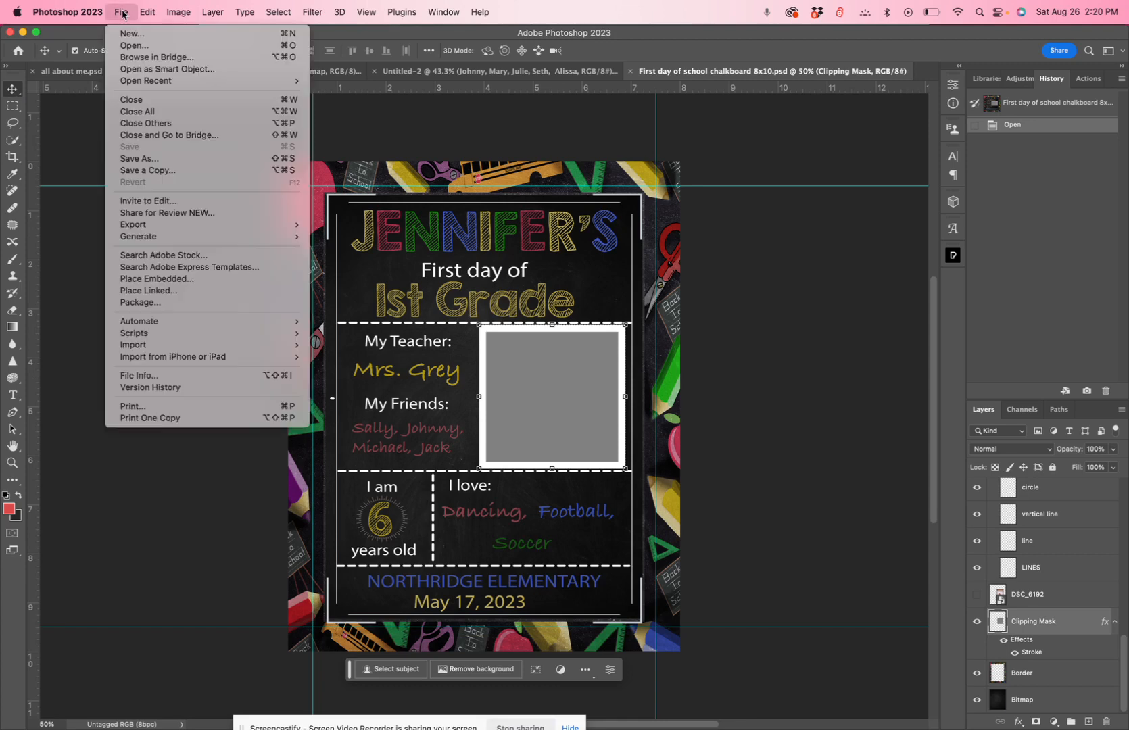
{"action": "left_click", "coordinate": [190, 282]}
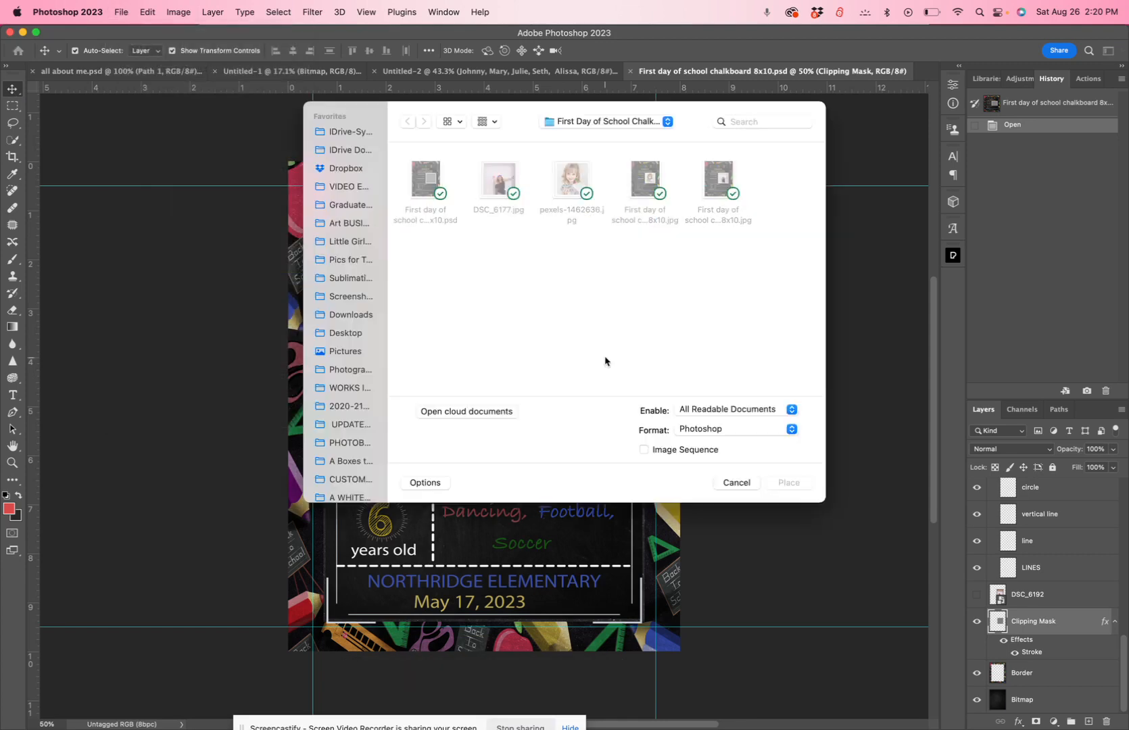
{"action": "left_click", "coordinate": [572, 184]}
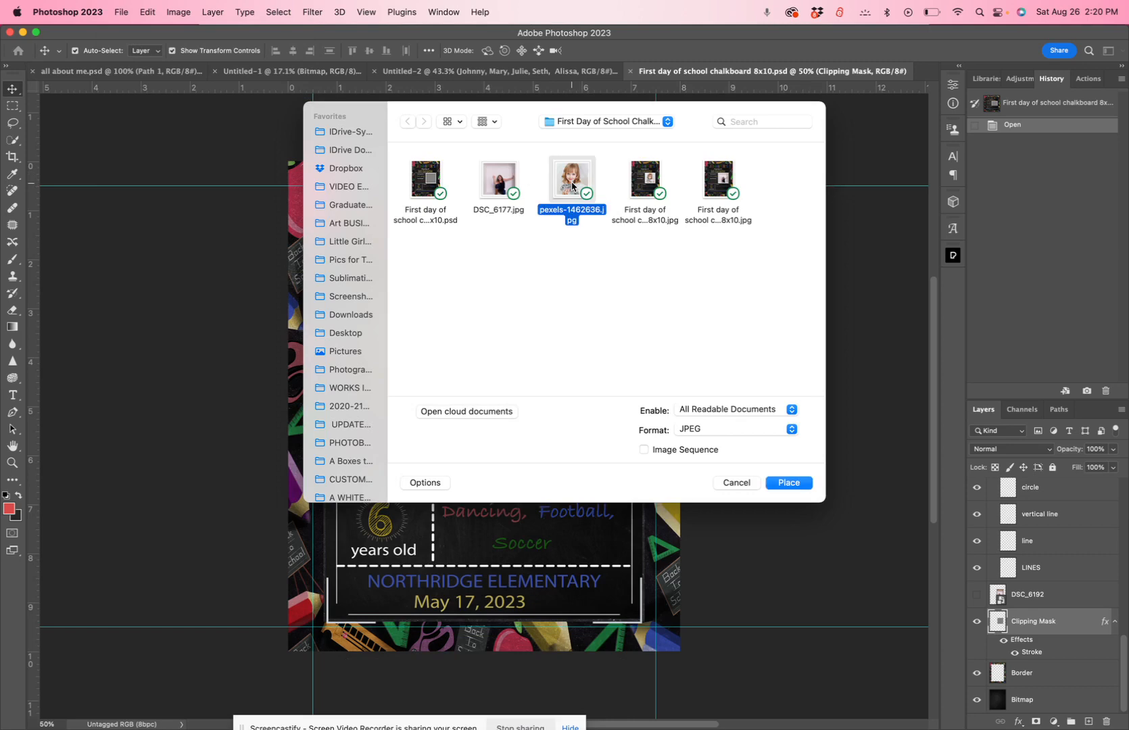
{"action": "left_click", "coordinate": [798, 483]}
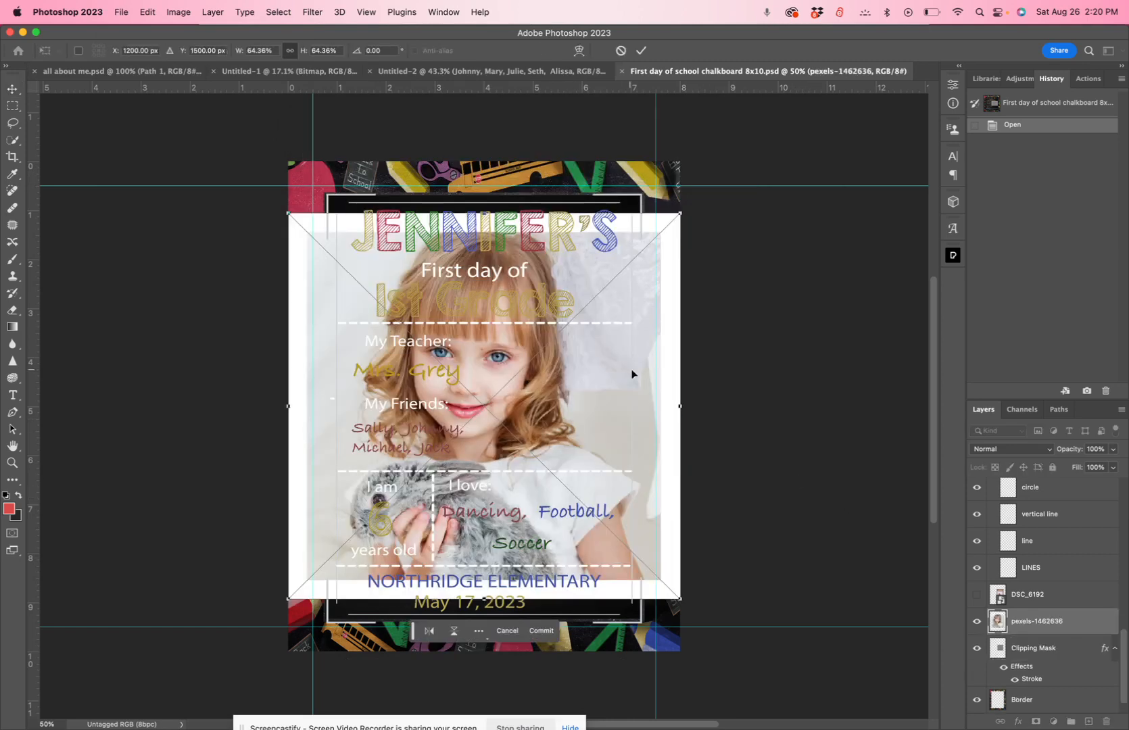
{"action": "left_click", "coordinate": [641, 50]}
{"action": "right_click", "coordinate": [1044, 621]}
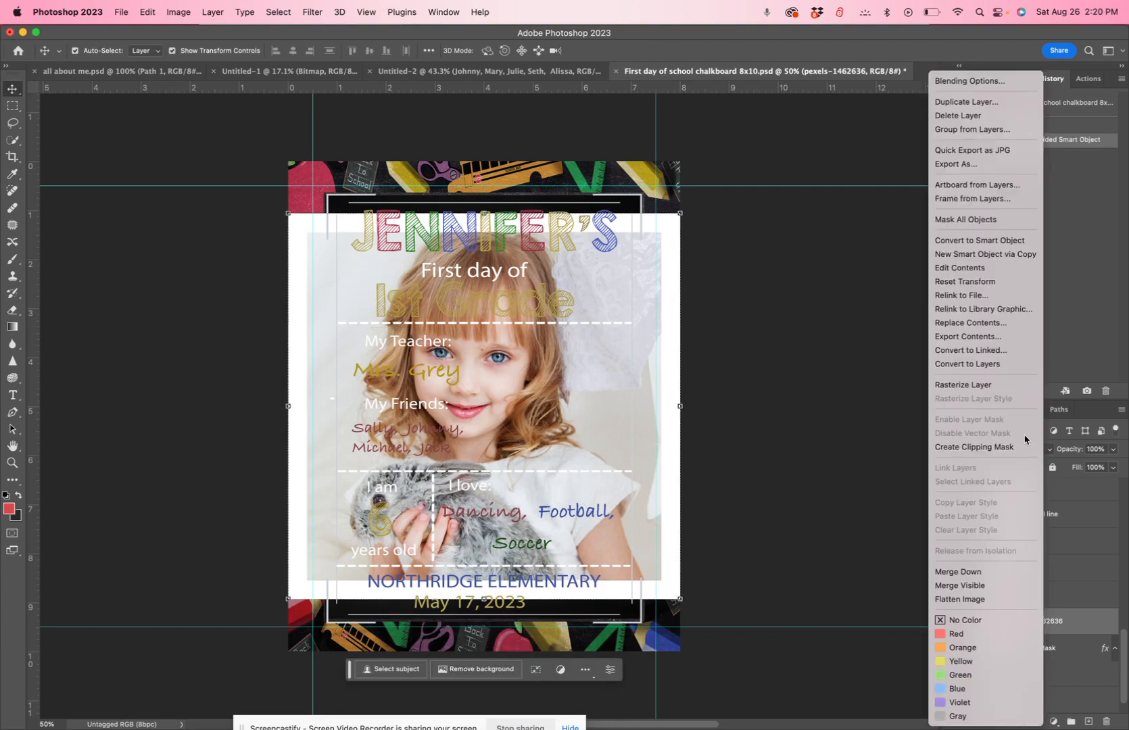
{"action": "left_click", "coordinate": [1006, 450]}
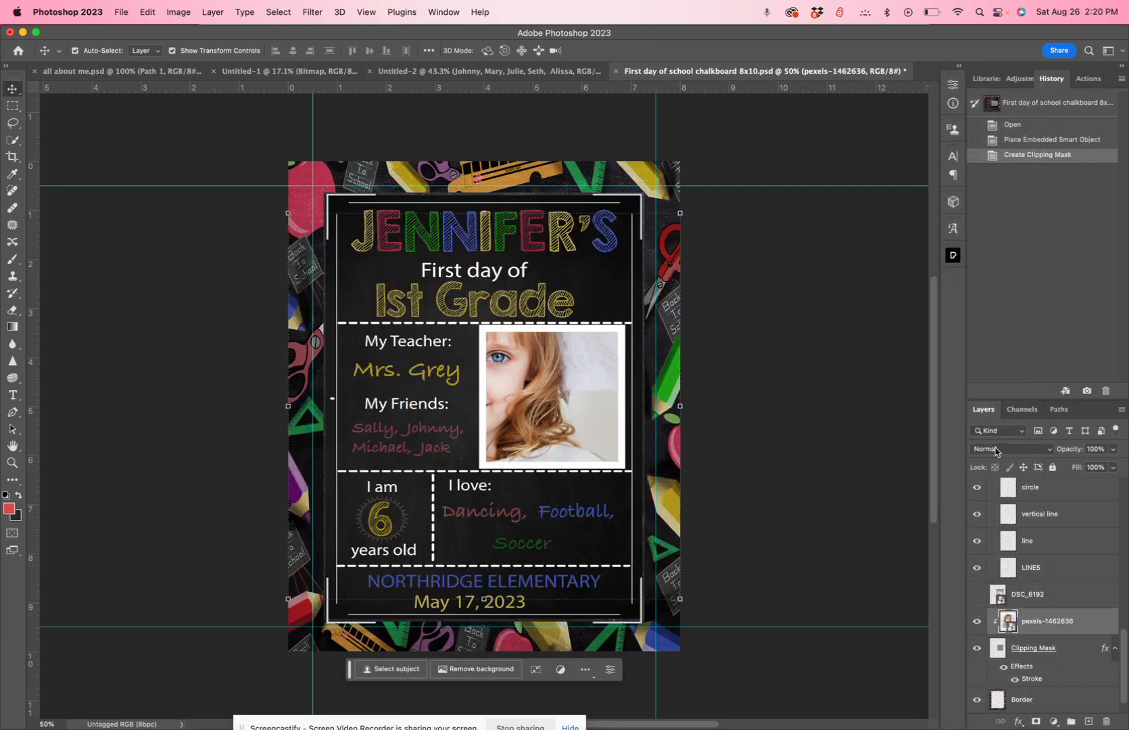
Scale the clipped pexels-1462636 photo to about 26% and position it so the girl and rabbit fill the white-bordered frame
{"action": "left_click_drag", "start_coordinate": [531, 395], "coordinate": [606, 410]}
{"action": "key", "text": "super+t"}
{"action": "left_click_drag", "start_coordinate": [754, 233], "coordinate": [602, 380]}
{"action": "left_click_drag", "start_coordinate": [554, 432], "coordinate": [583, 373]}
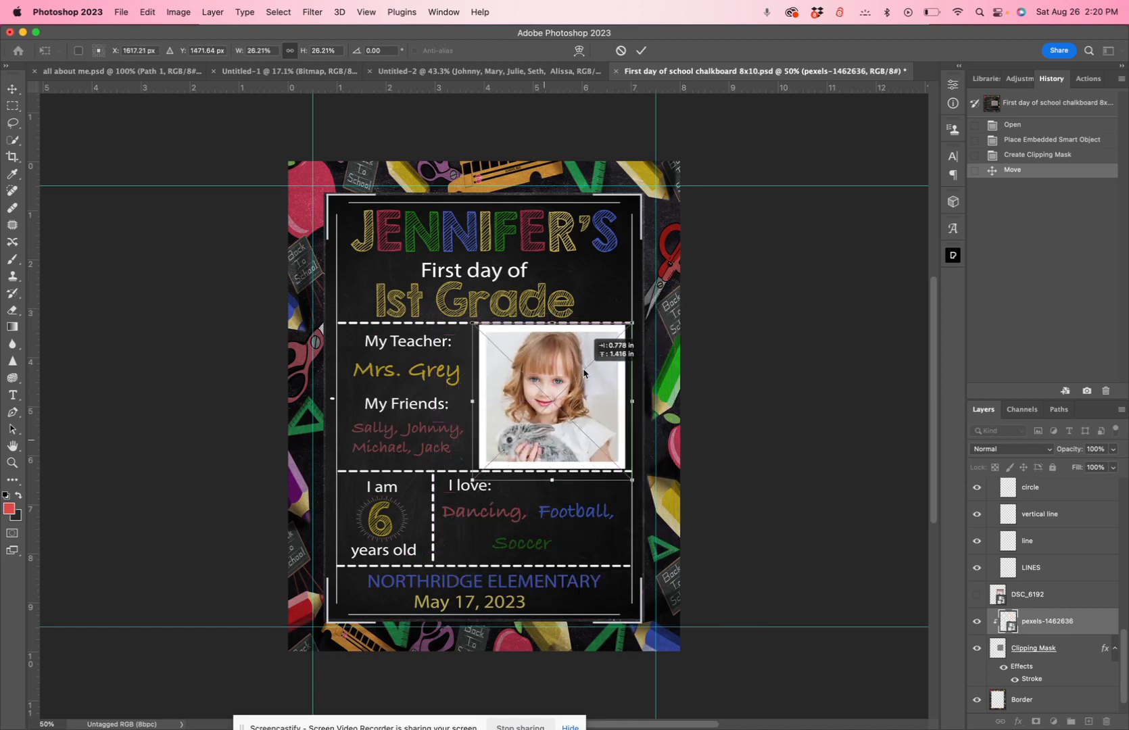
{"action": "key", "text": "Return"}
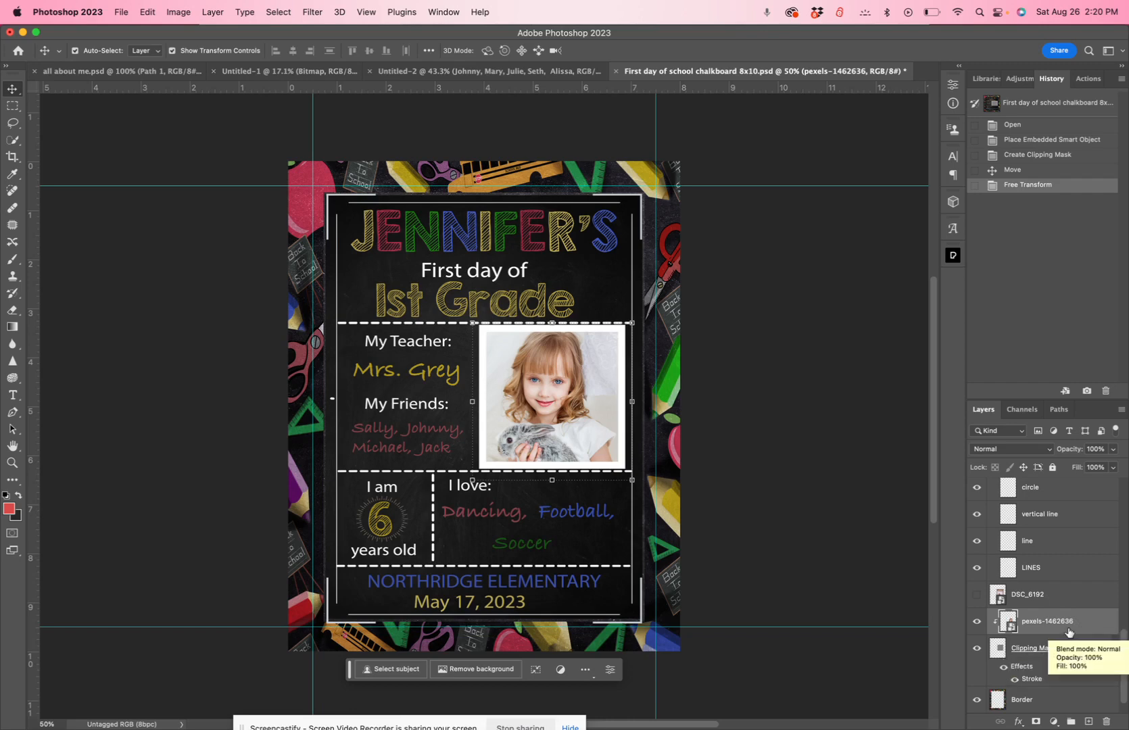
Hide the pexels-1462636 layer and select the gray Clipping Mask layer beneath it
{"action": "mouse_move", "coordinate": [1080, 622]}
{"action": "left_mouse_down"}
{"action": "mouse_move", "coordinate": [1077, 547]}
{"action": "mouse_move", "coordinate": [1080, 637]}
{"action": "left_mouse_up"}
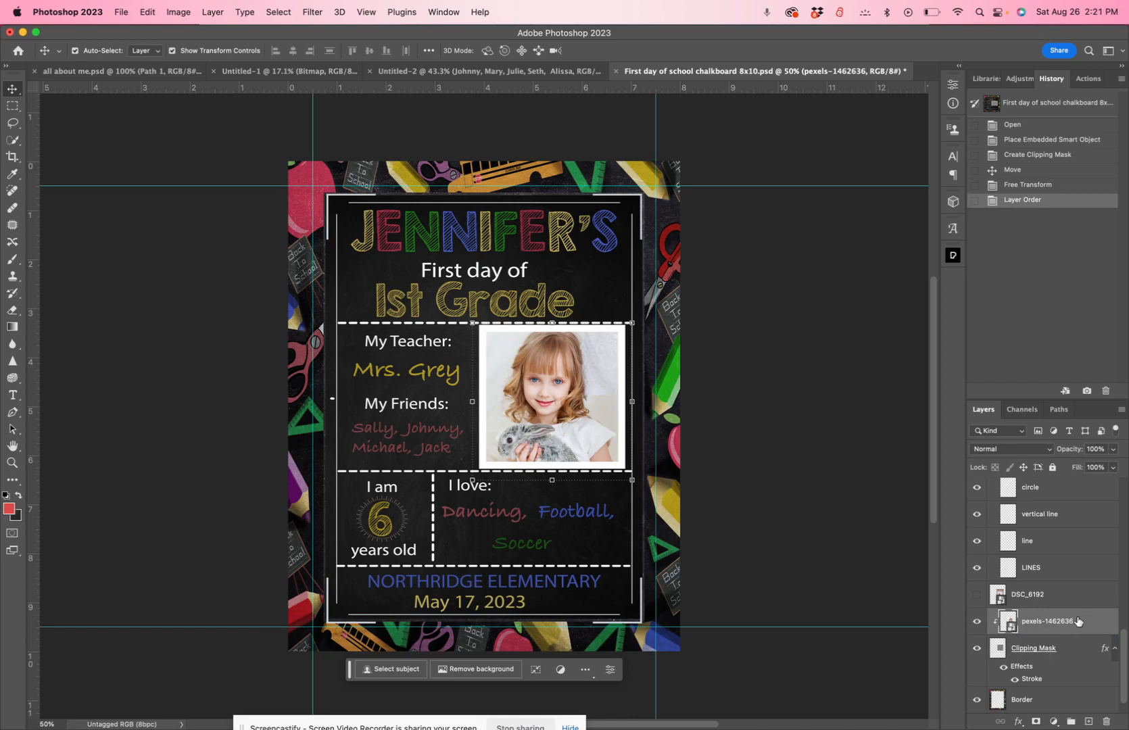
{"action": "left_click", "coordinate": [977, 621]}
{"action": "left_click", "coordinate": [567, 372]}
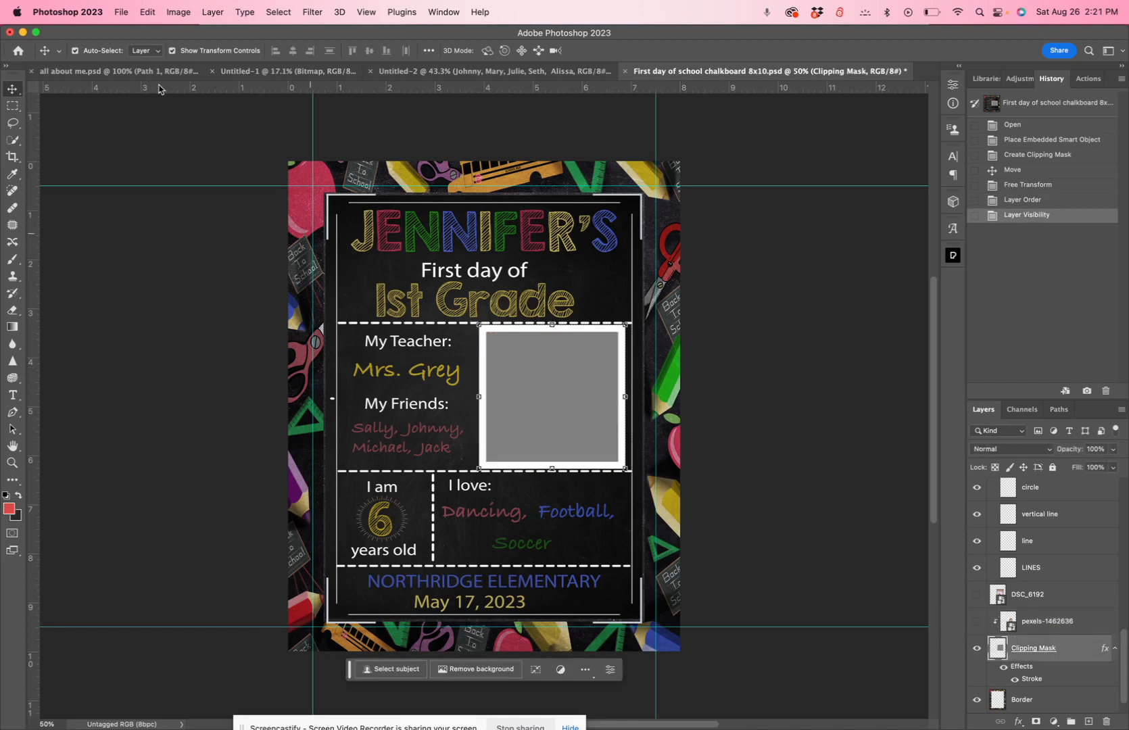
Place DSC_6177.jpg as an embedded image above the Clipping Mask layer and clip it to that layer
{"action": "left_click", "coordinate": [121, 14]}
{"action": "mouse_move", "coordinate": [159, 225]}
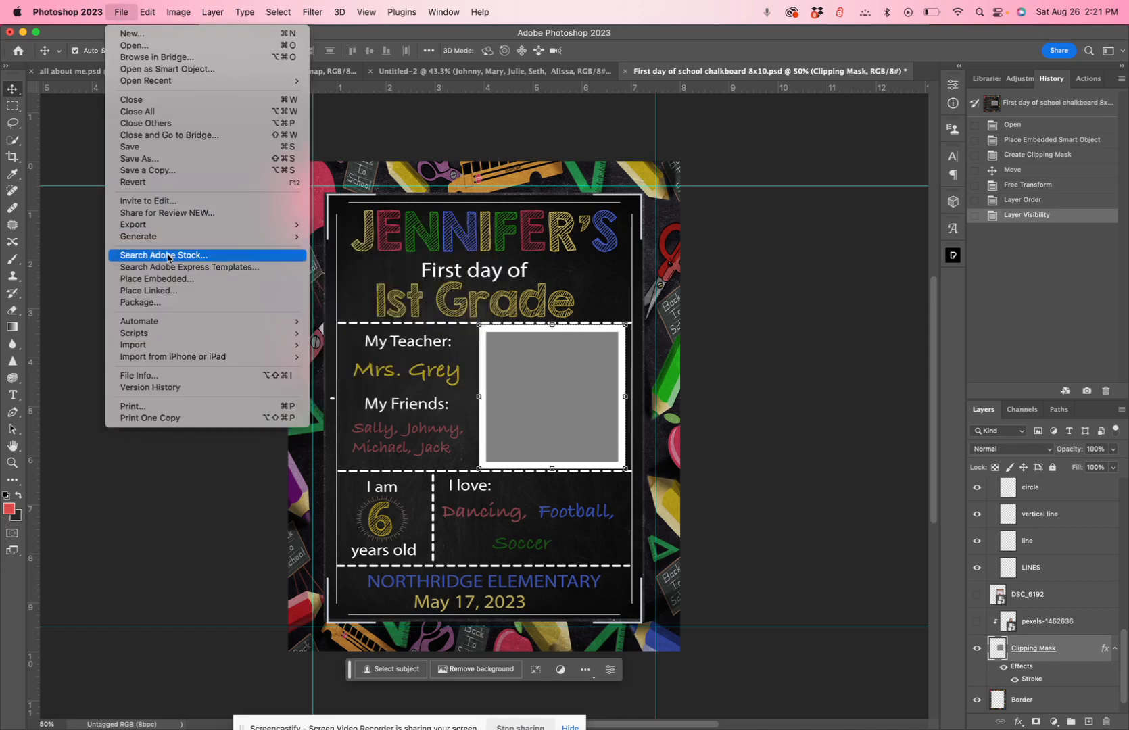
{"action": "left_click", "coordinate": [565, 302]}
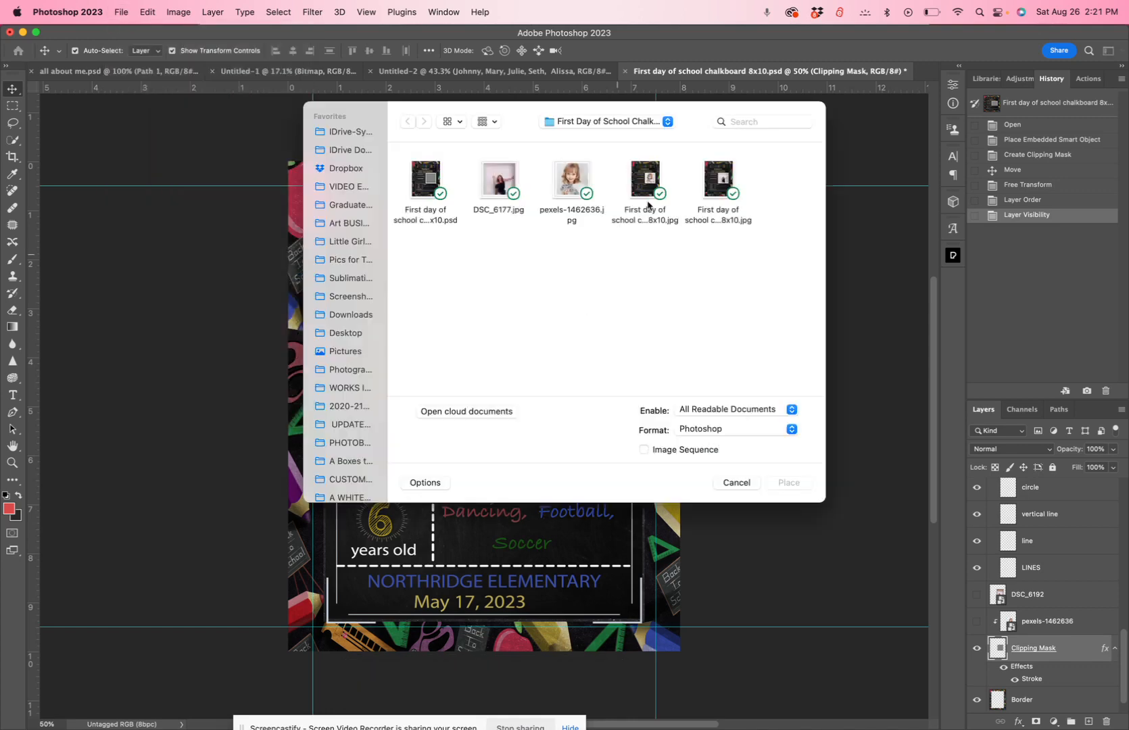
{"action": "left_click", "coordinate": [502, 184]}
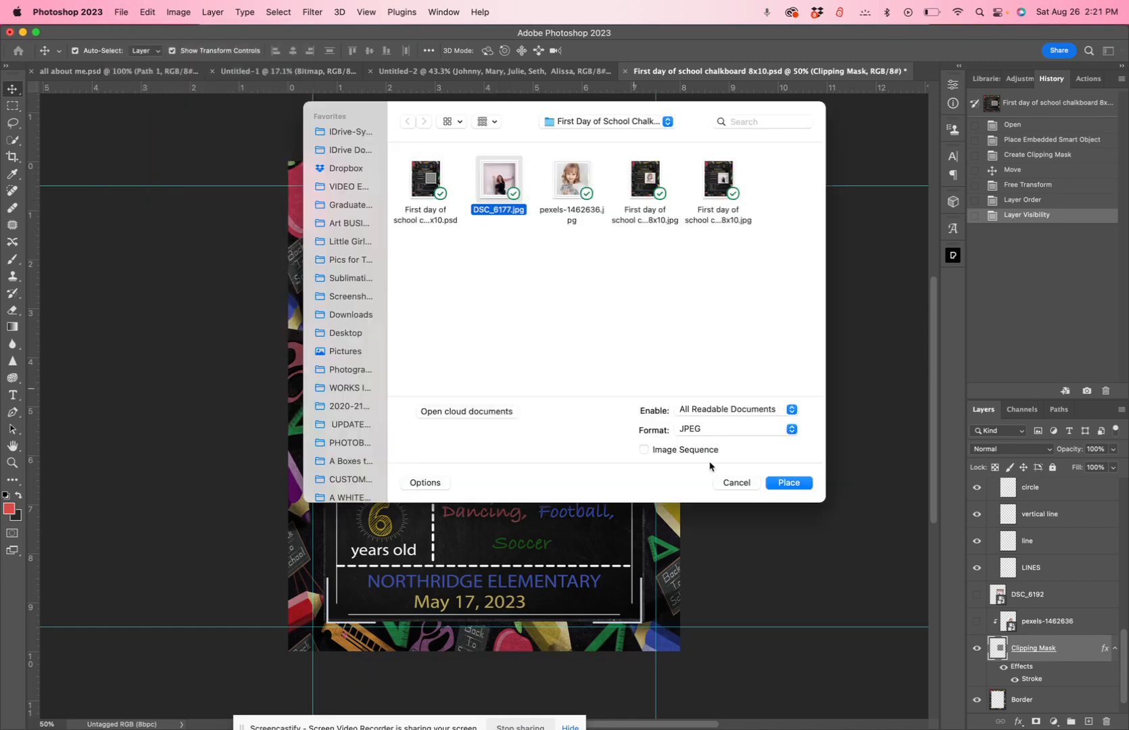
{"action": "left_click", "coordinate": [791, 482]}
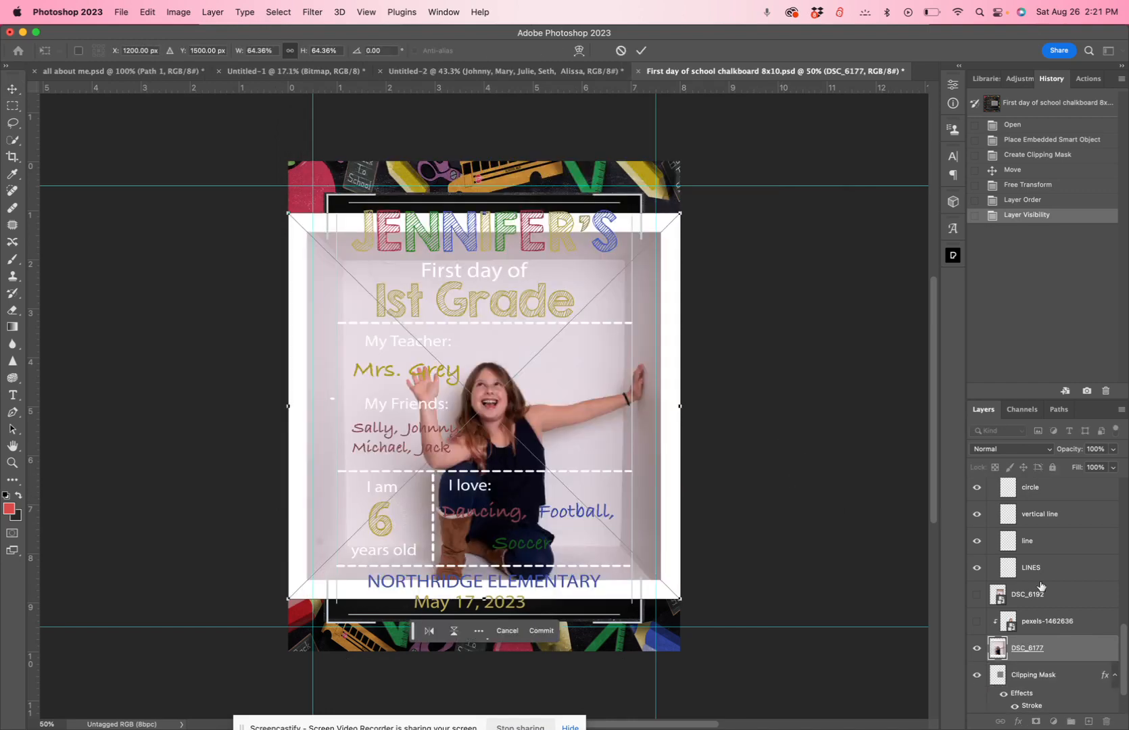
{"action": "key", "text": "Return"}
{"action": "right_click", "coordinate": [1053, 652]}
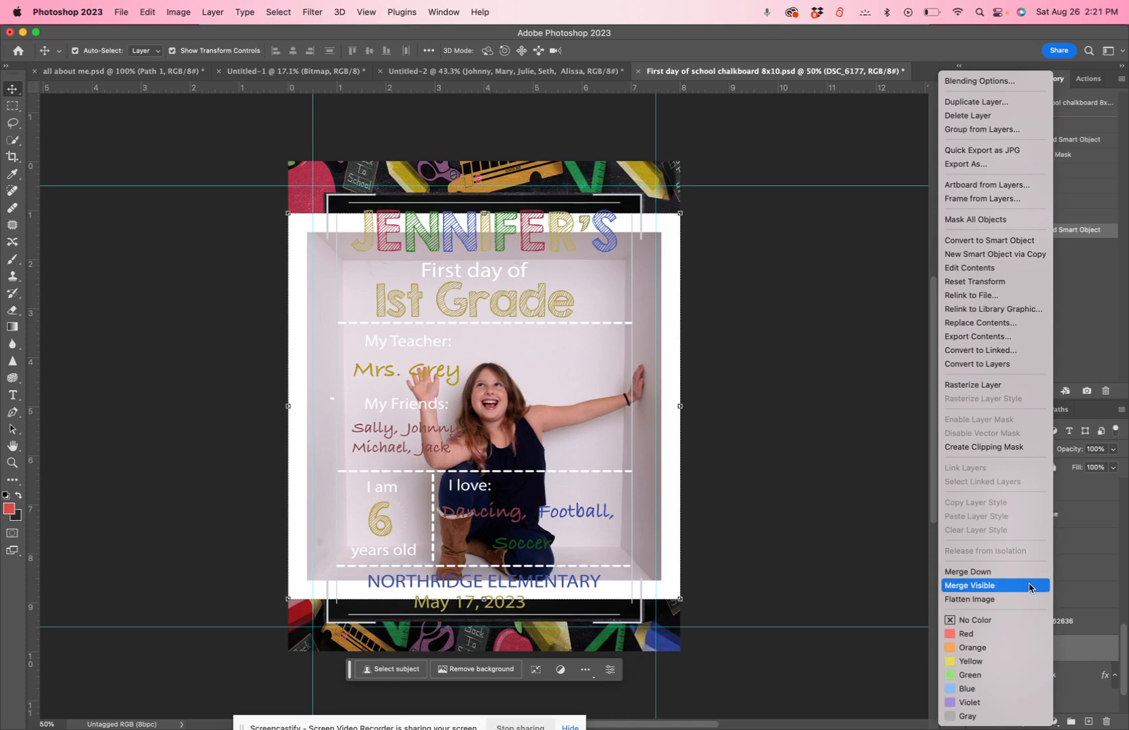
{"action": "left_click", "coordinate": [1015, 447]}
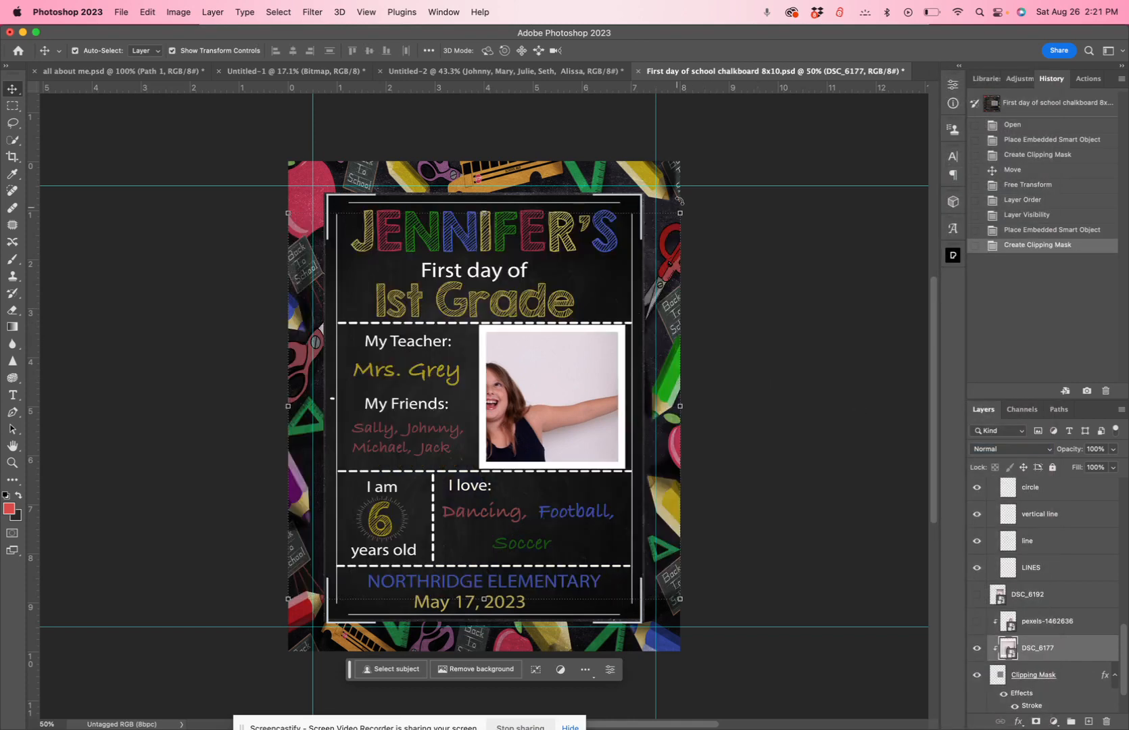
Scale the clipped DSC_6177 photo to about 26% and position it to fill the white-bordered frame
{"action": "key", "text": "super+t"}
{"action": "left_click_drag", "start_coordinate": [681, 213], "coordinate": [638, 362]}
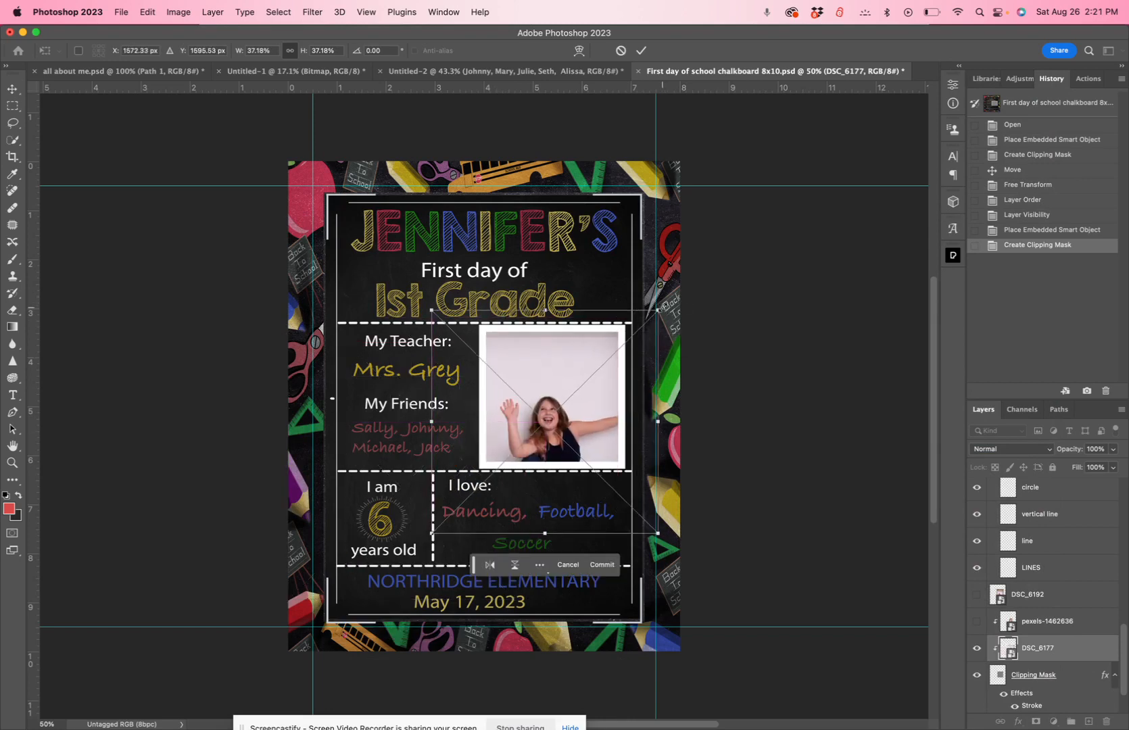
{"action": "left_click_drag", "start_coordinate": [658, 311], "coordinate": [587, 381]}
{"action": "left_click_drag", "start_coordinate": [525, 450], "coordinate": [573, 393]}
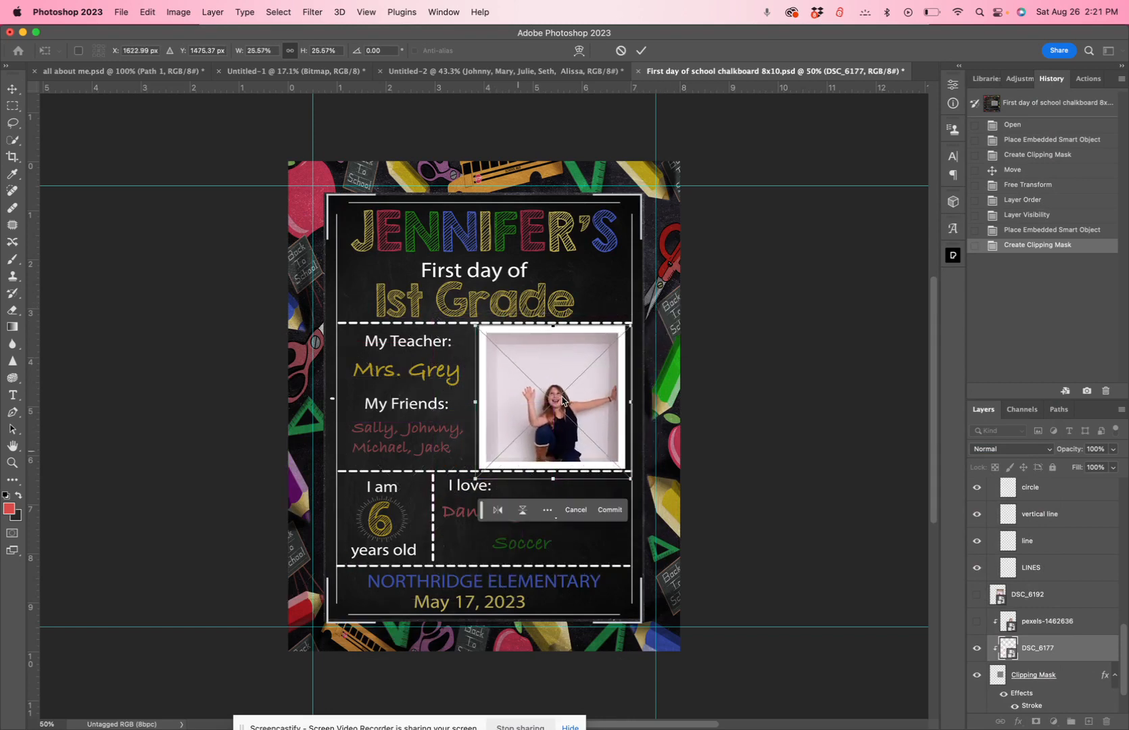
{"action": "left_click", "coordinate": [641, 50]}
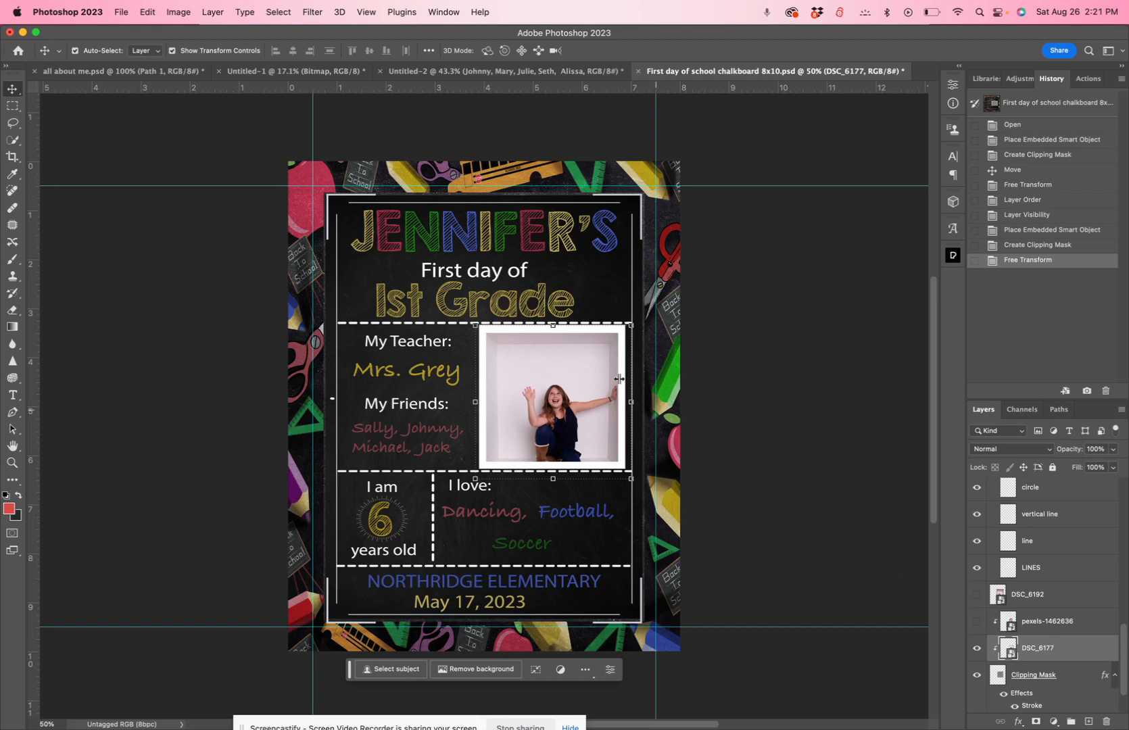
{"action": "left_click", "coordinate": [404, 345]}
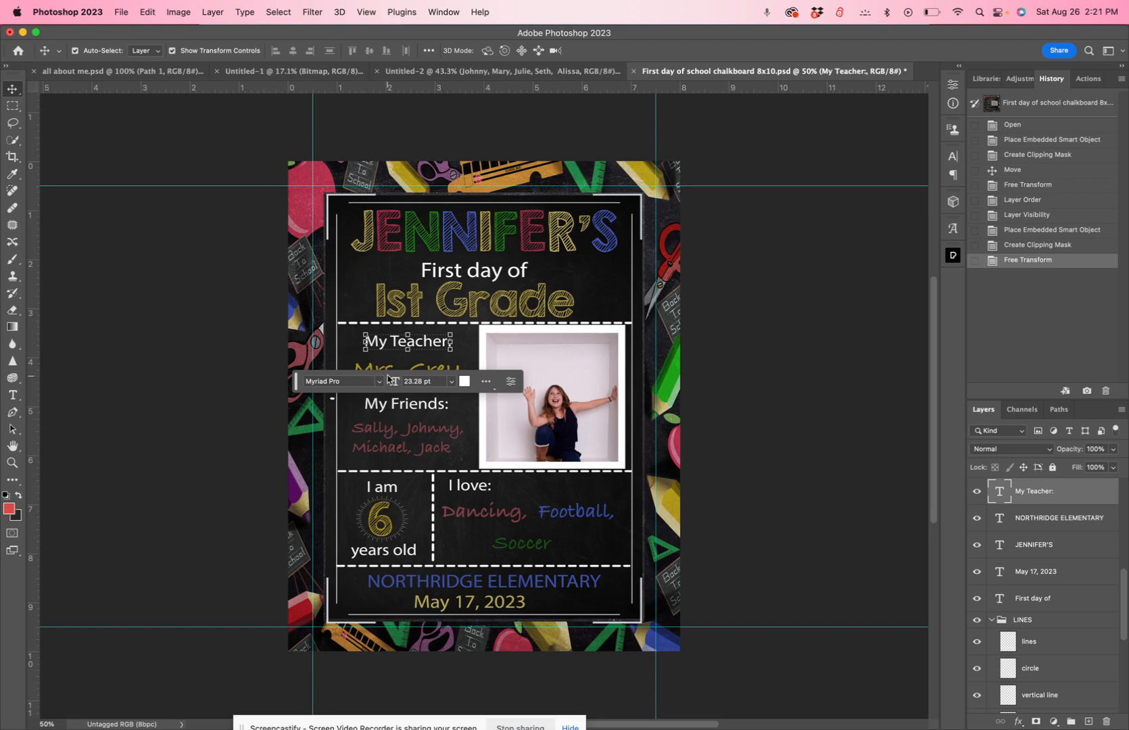
{"action": "left_click", "coordinate": [727, 360]}
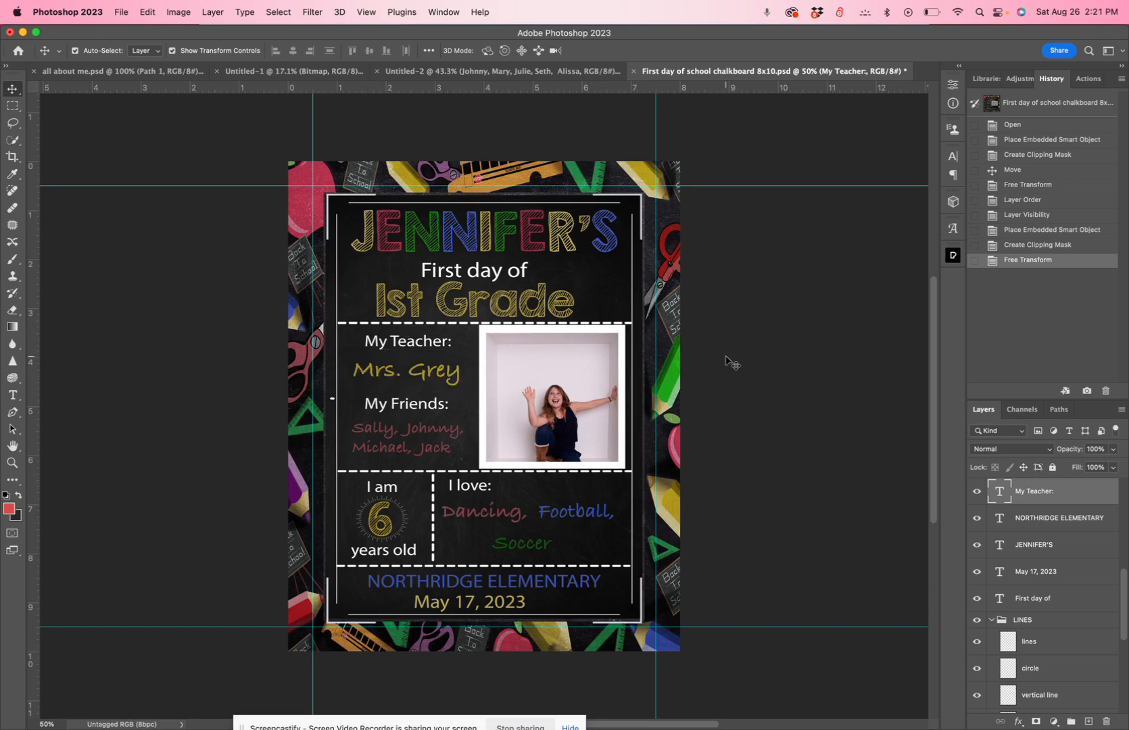
{"action": "left_click", "coordinate": [726, 360]}
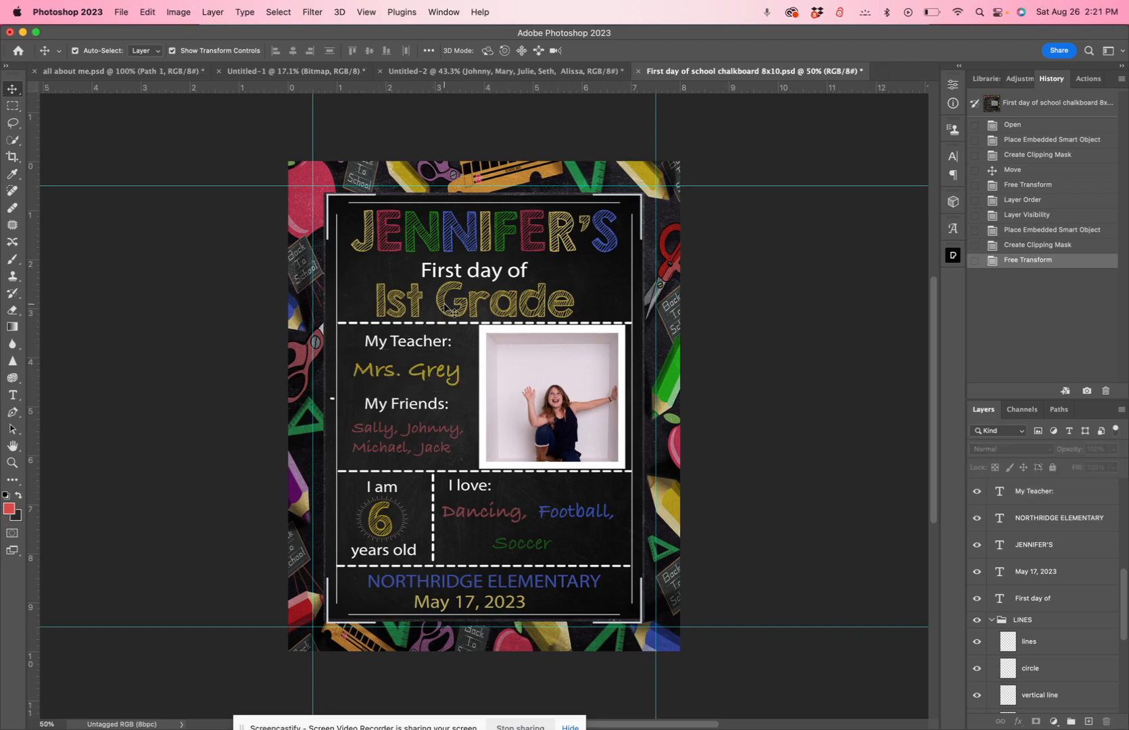
Try replacing "1st" with "2ond" in the grade line using the Horizontal Type tool
{"action": "left_click", "coordinate": [11, 398]}
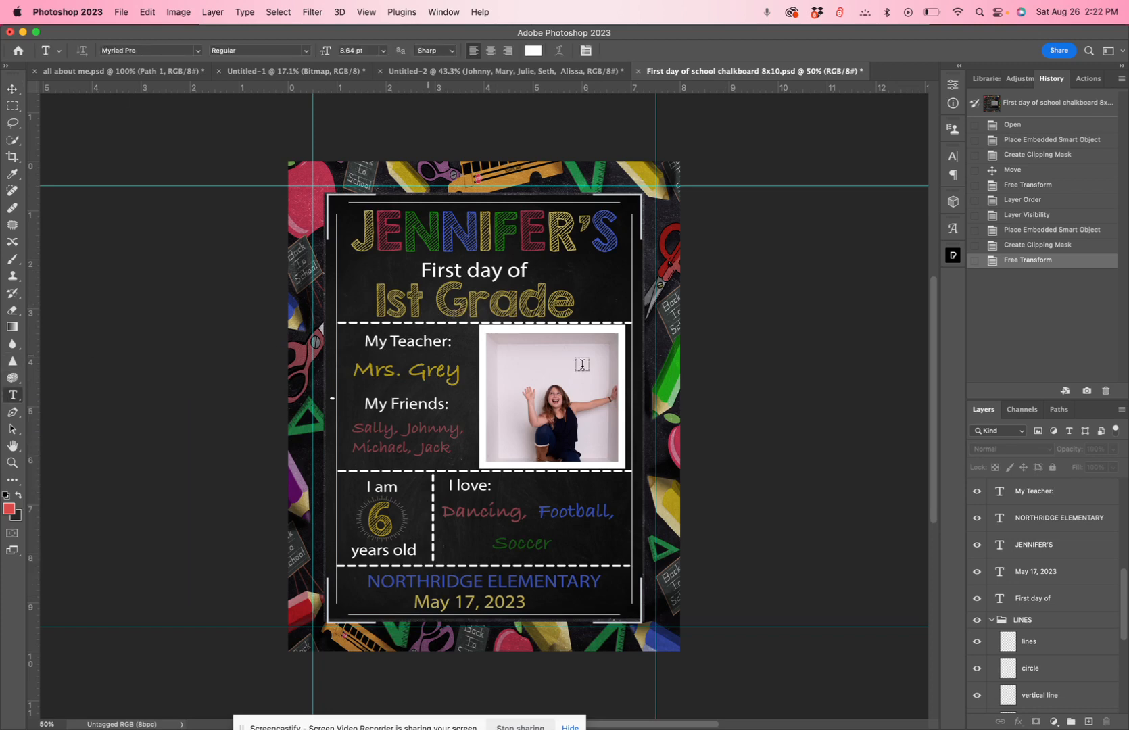
{"action": "double_click", "coordinate": [523, 306]}
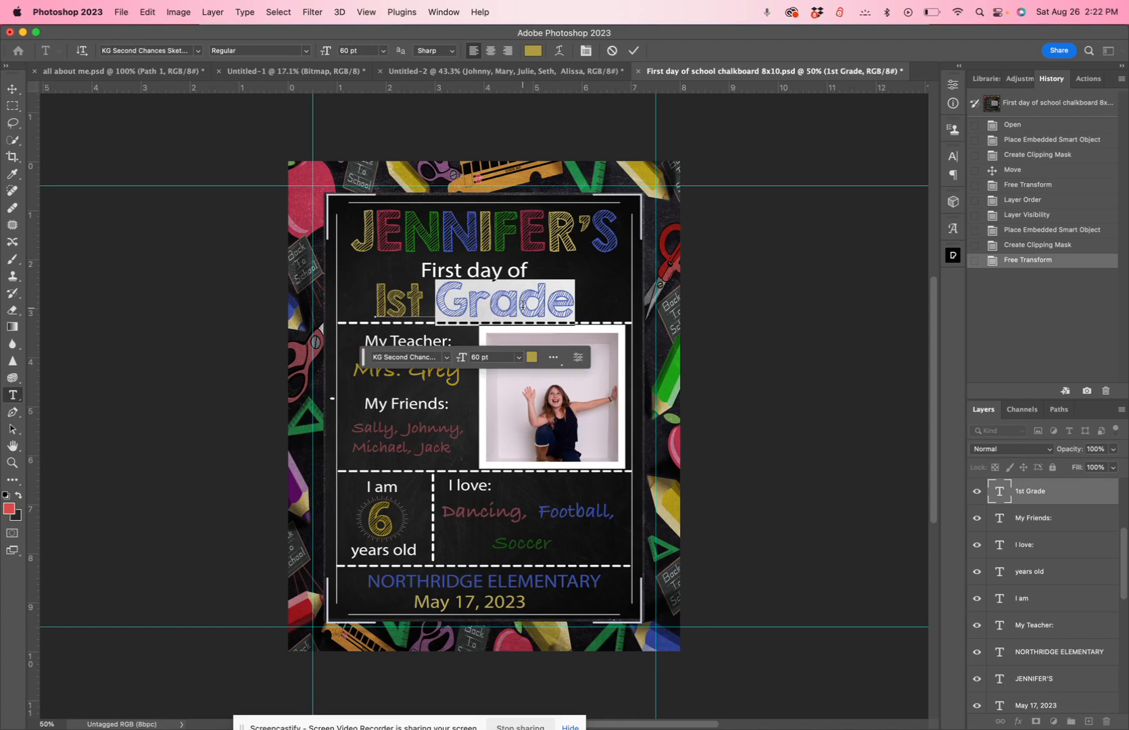
{"action": "left_click", "coordinate": [451, 299]}
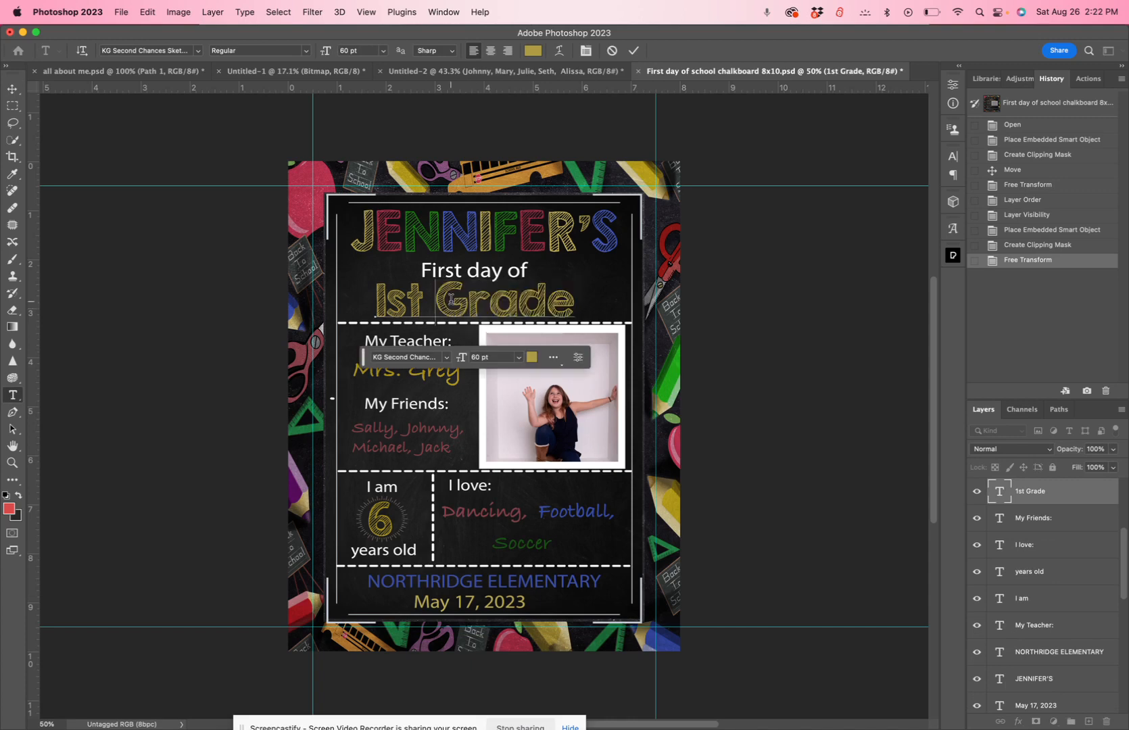
{"action": "left_click_drag", "start_coordinate": [374, 302], "coordinate": [582, 309]}
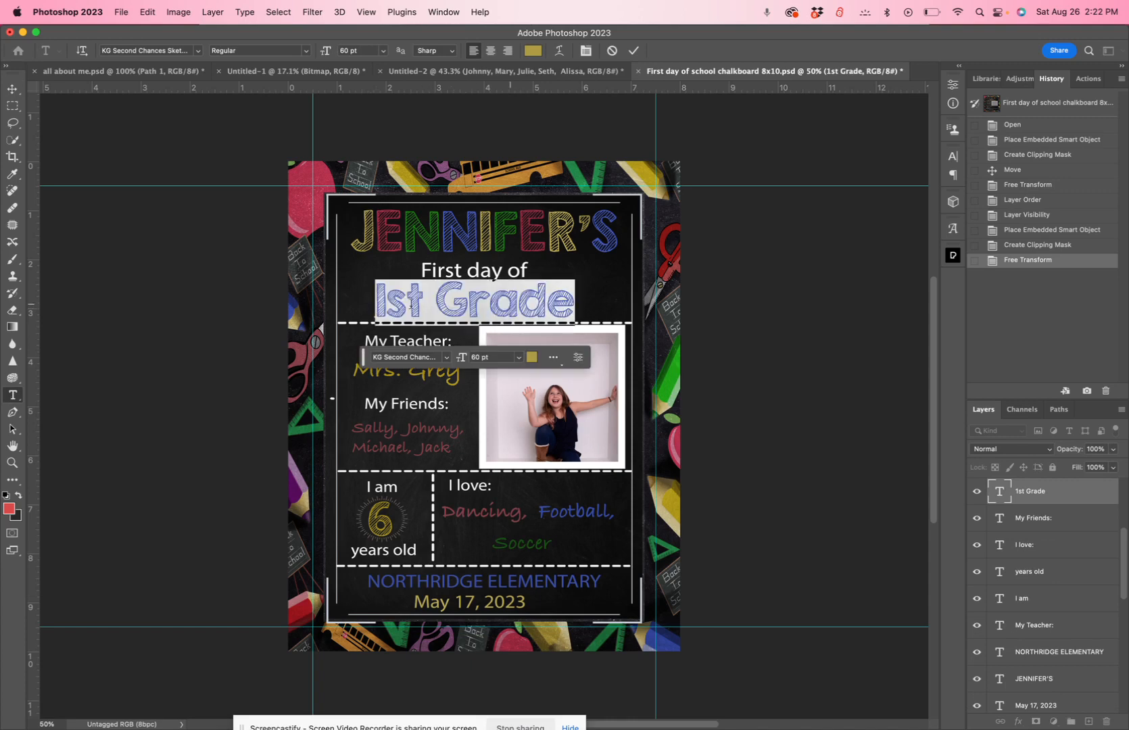
{"action": "double_click", "coordinate": [385, 304]}
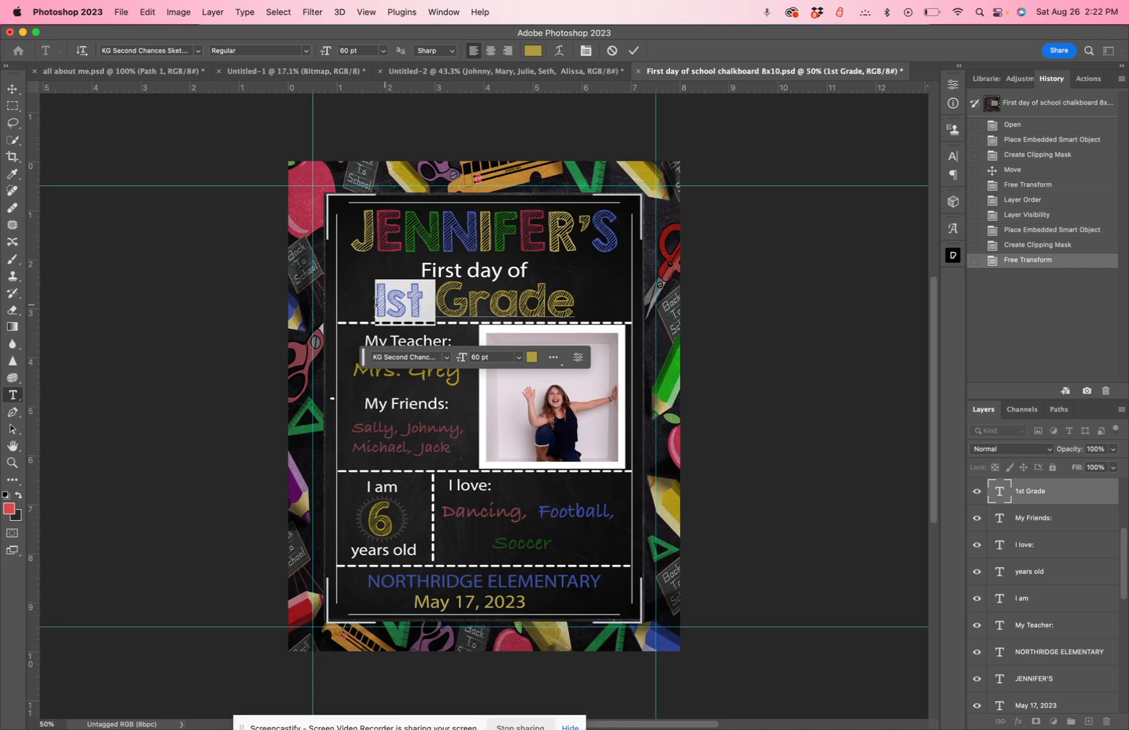
{"action": "type", "text": "2ond"}
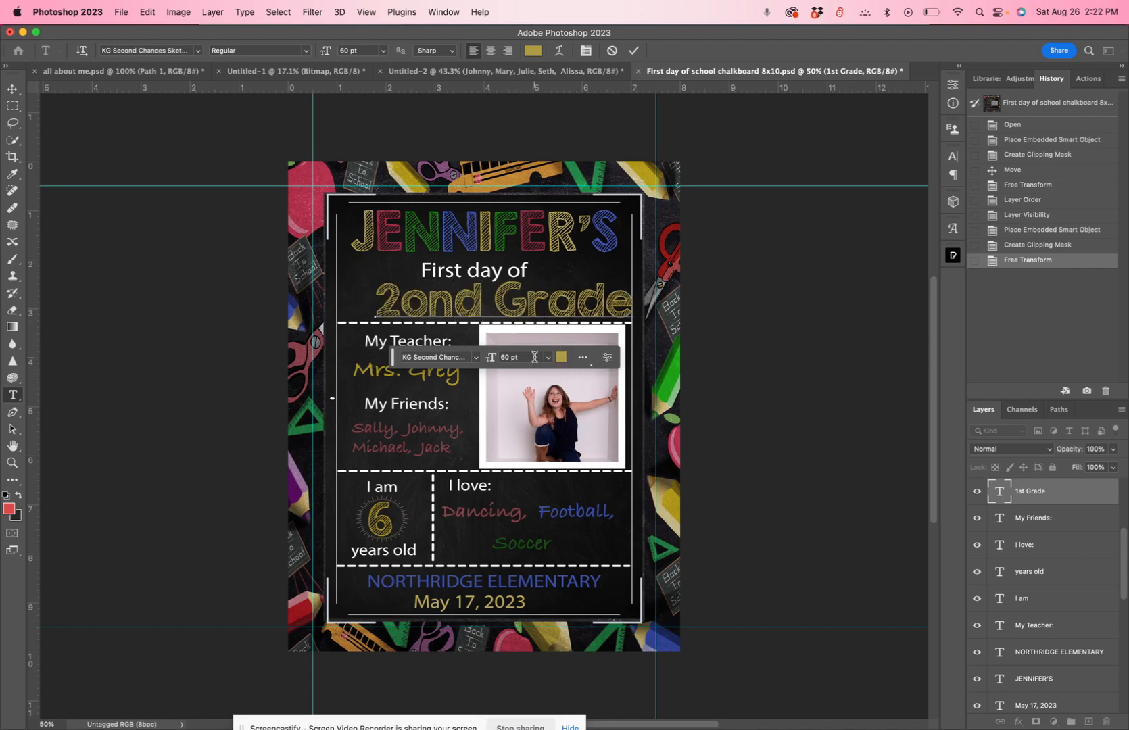
{"action": "left_click", "coordinate": [612, 51]}
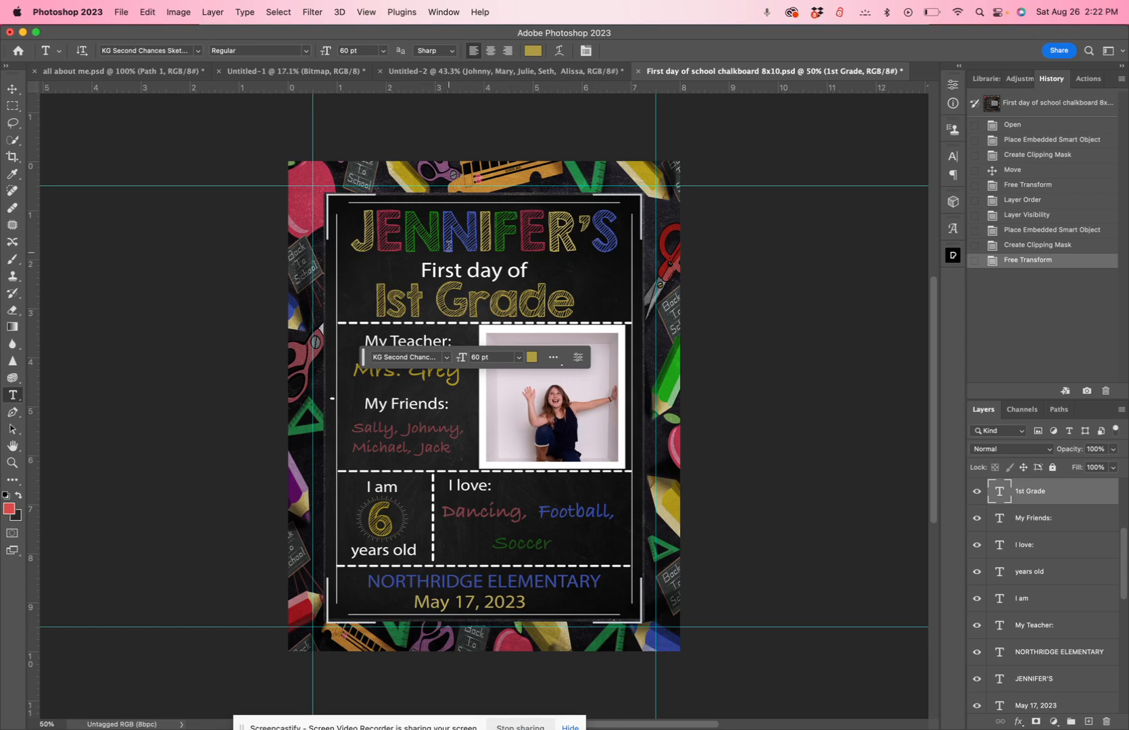
Replace the multicolored name heading above "First day of" with a different child's first name in possessive form, including the apostrophe
{"action": "double_click", "coordinate": [528, 232]}
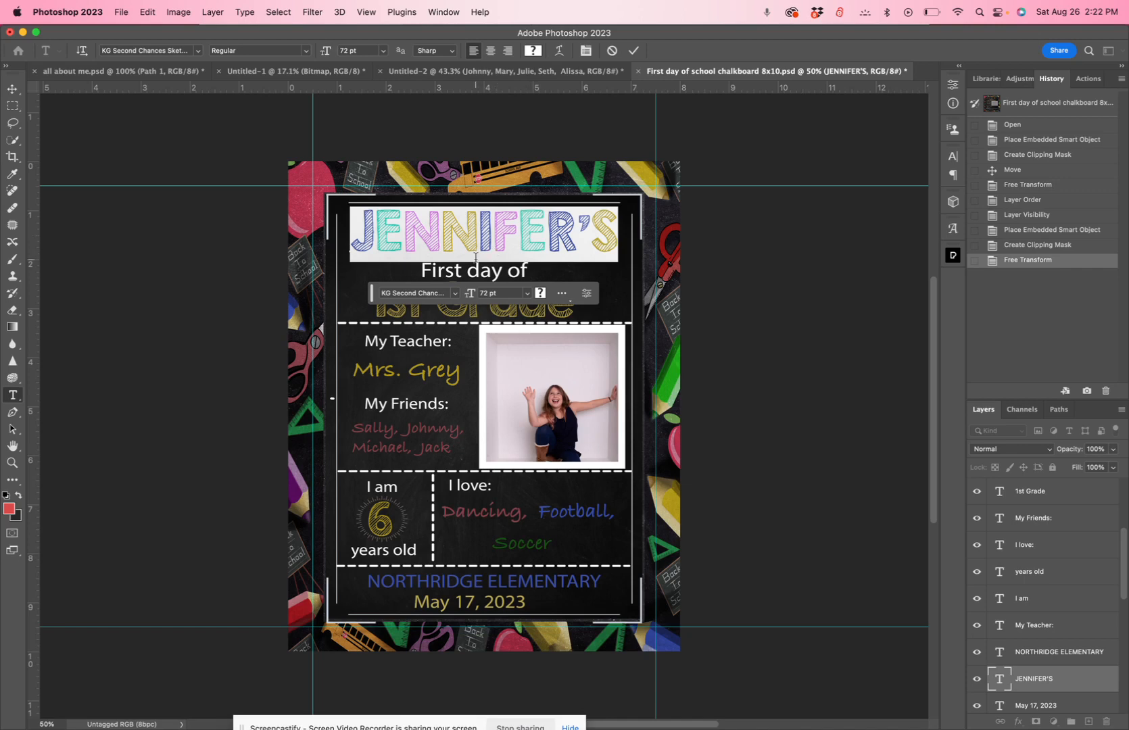
{"action": "type", "text": "Ma"}
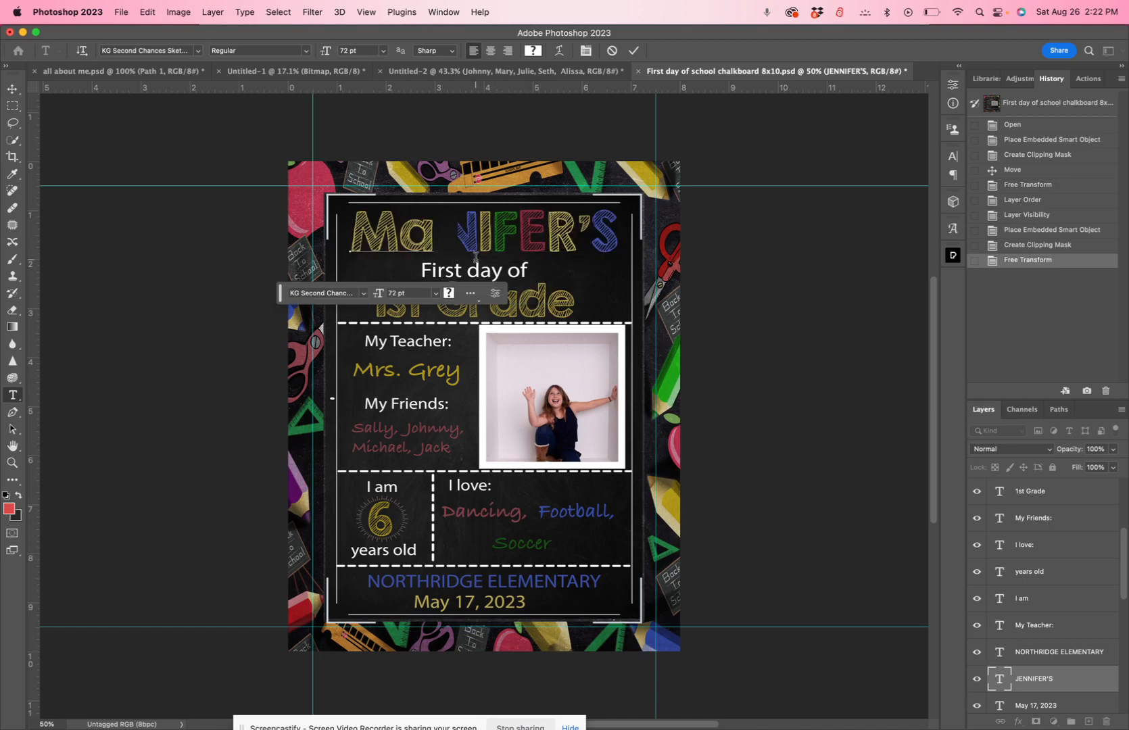
{"action": "left_click", "coordinate": [499, 236]}
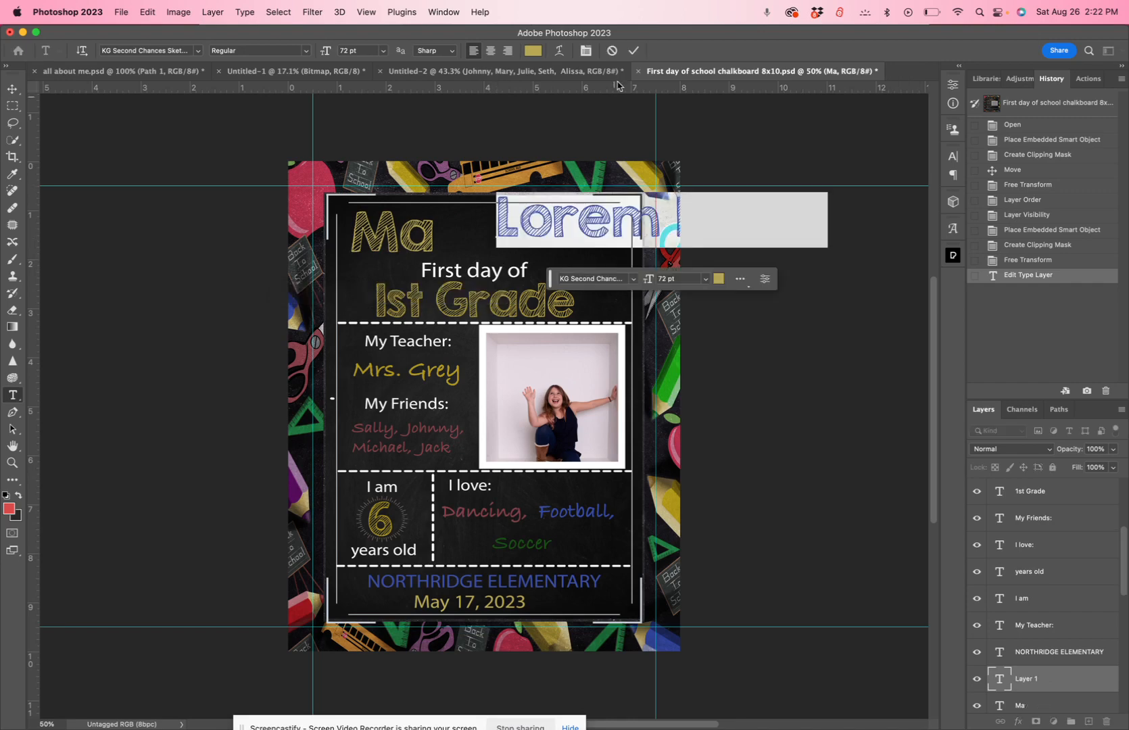
{"action": "key", "text": "Escape"}
{"action": "double_click", "coordinate": [423, 230]}
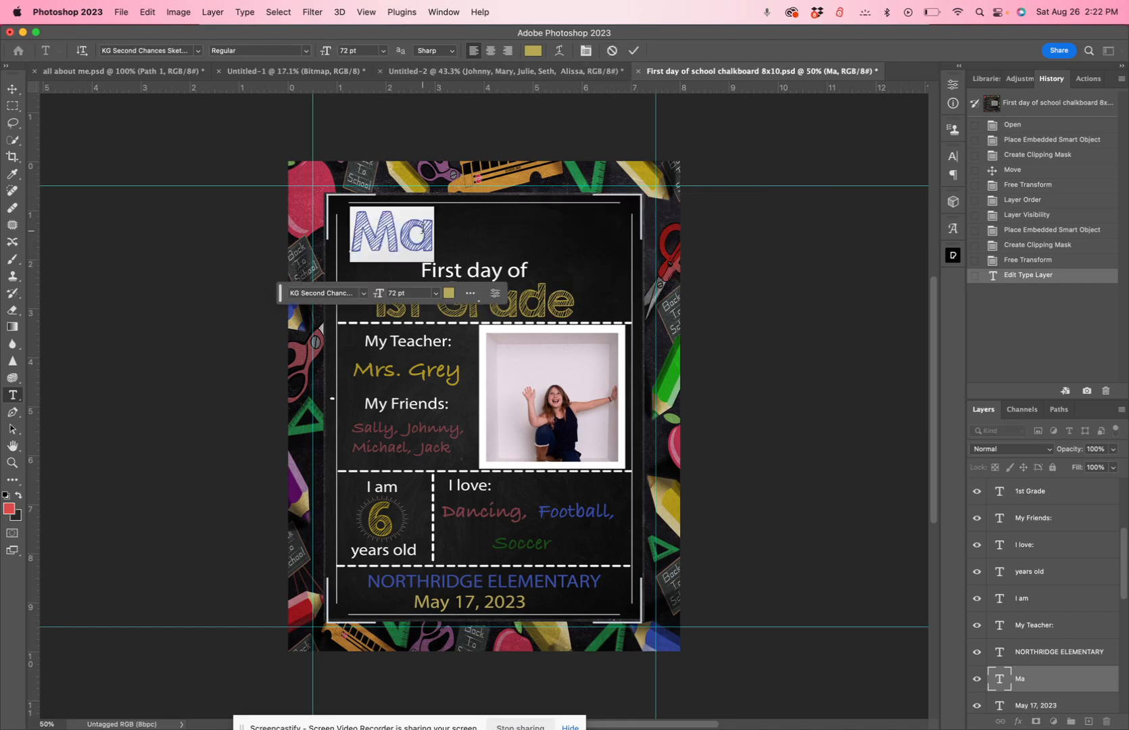
{"action": "type", "text": "Matthe"}
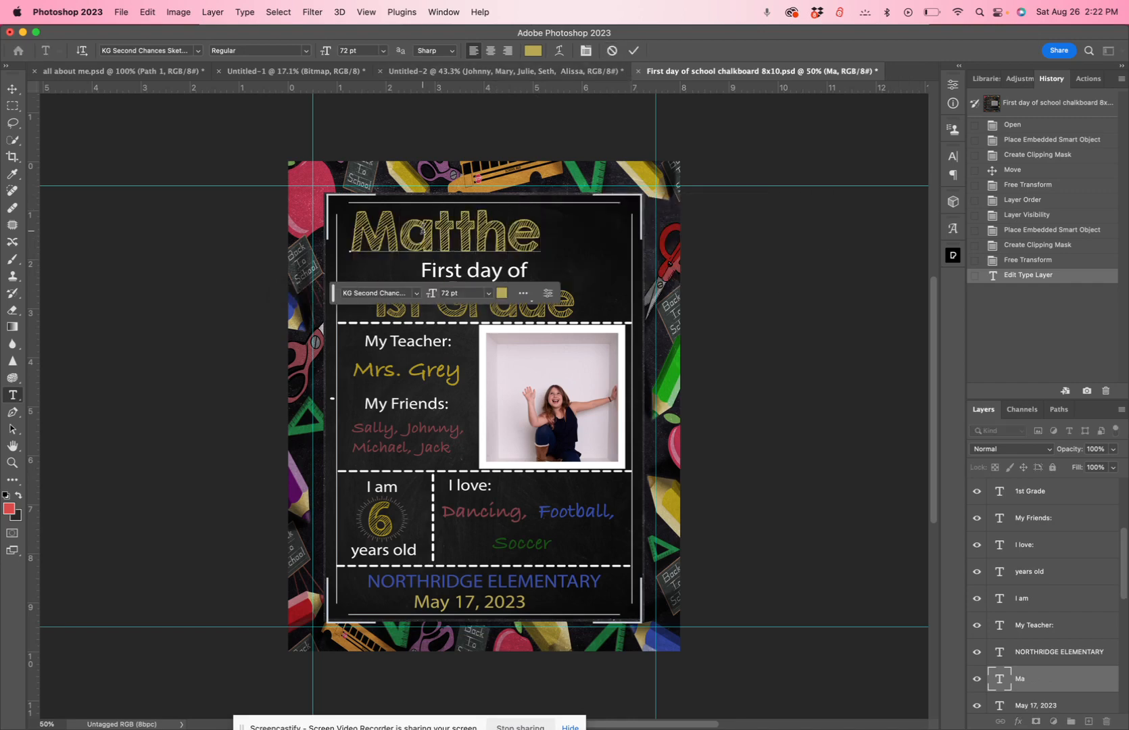
{"action": "type", "text": "ws"}
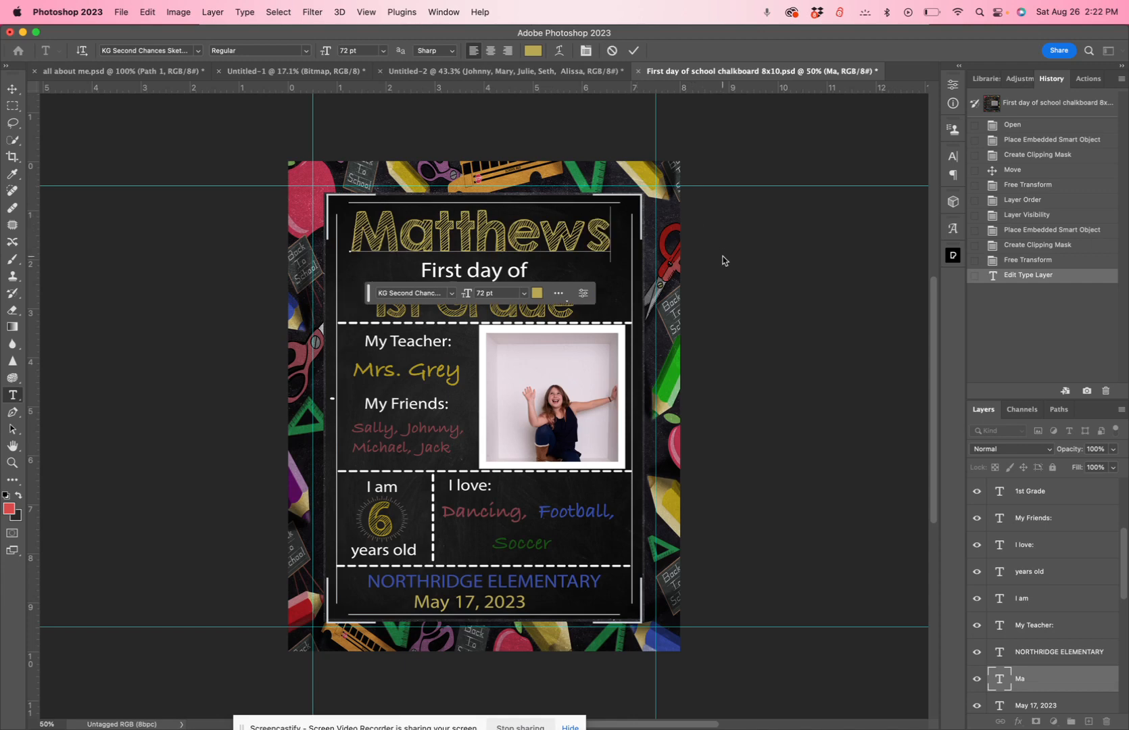
{"action": "left_click", "coordinate": [587, 235]}
{"action": "type", "text": "'"}
{"action": "left_click", "coordinate": [769, 294]}
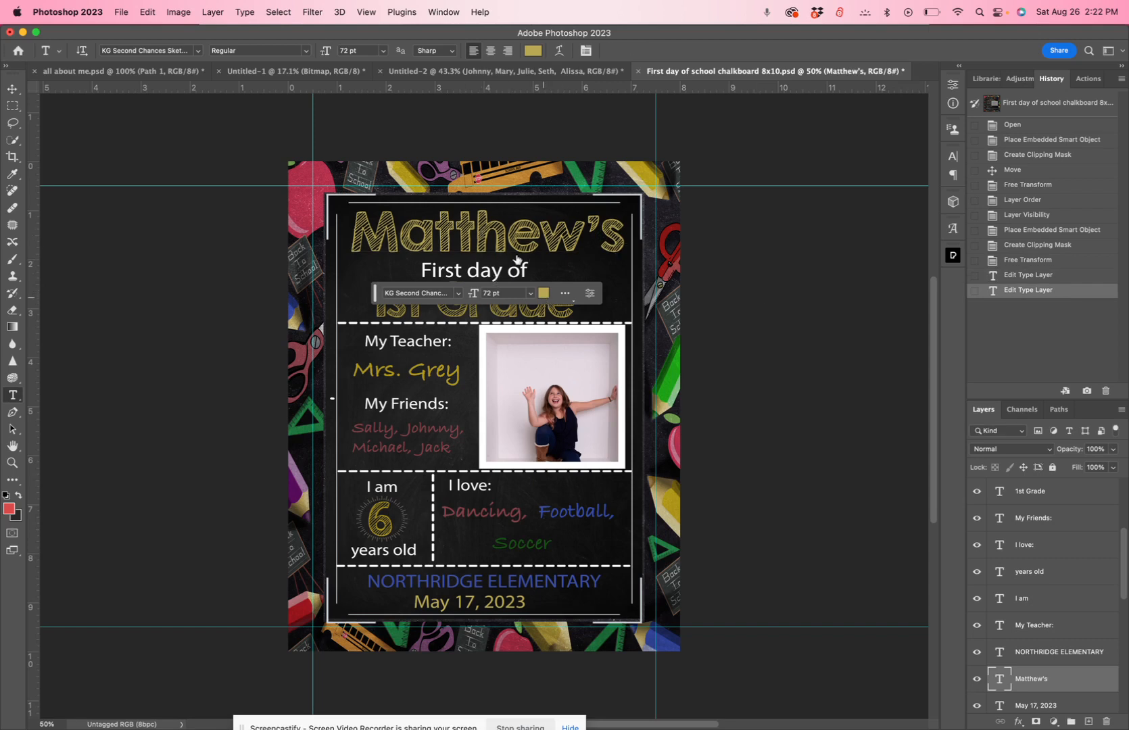
Recolor the entire name heading muted red (#813e45), sampling the color from the red scissors in the border artwork
{"action": "double_click", "coordinate": [503, 233]}
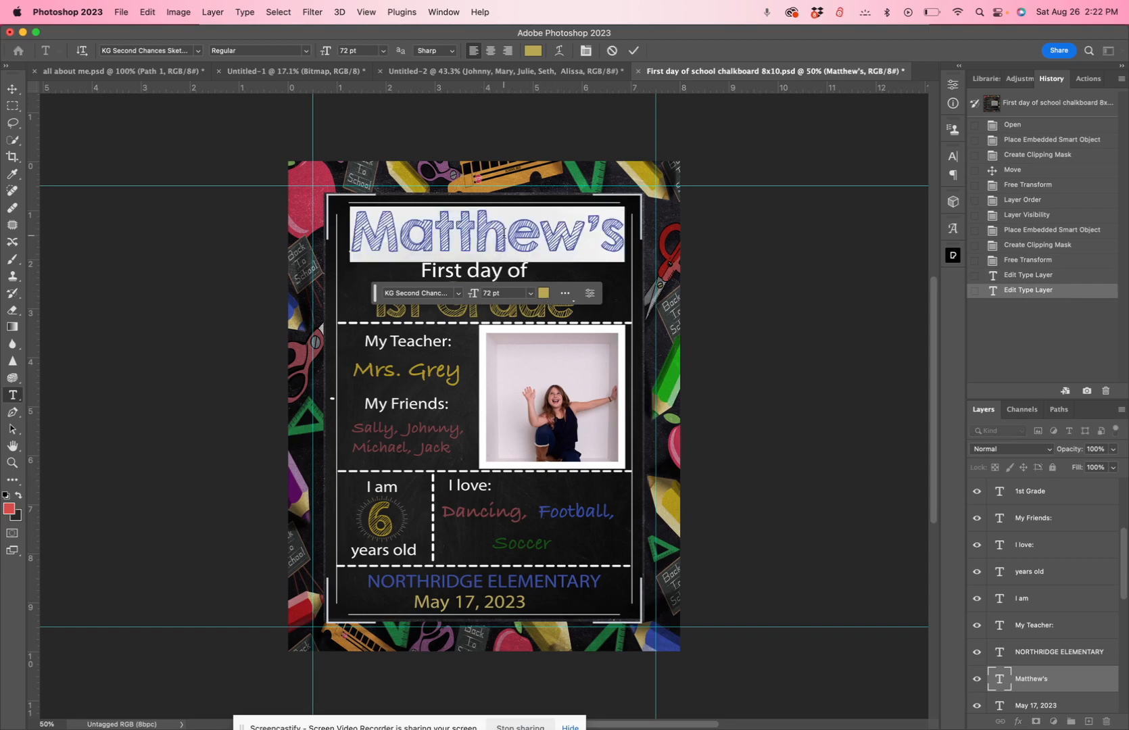
{"action": "left_click", "coordinate": [545, 296]}
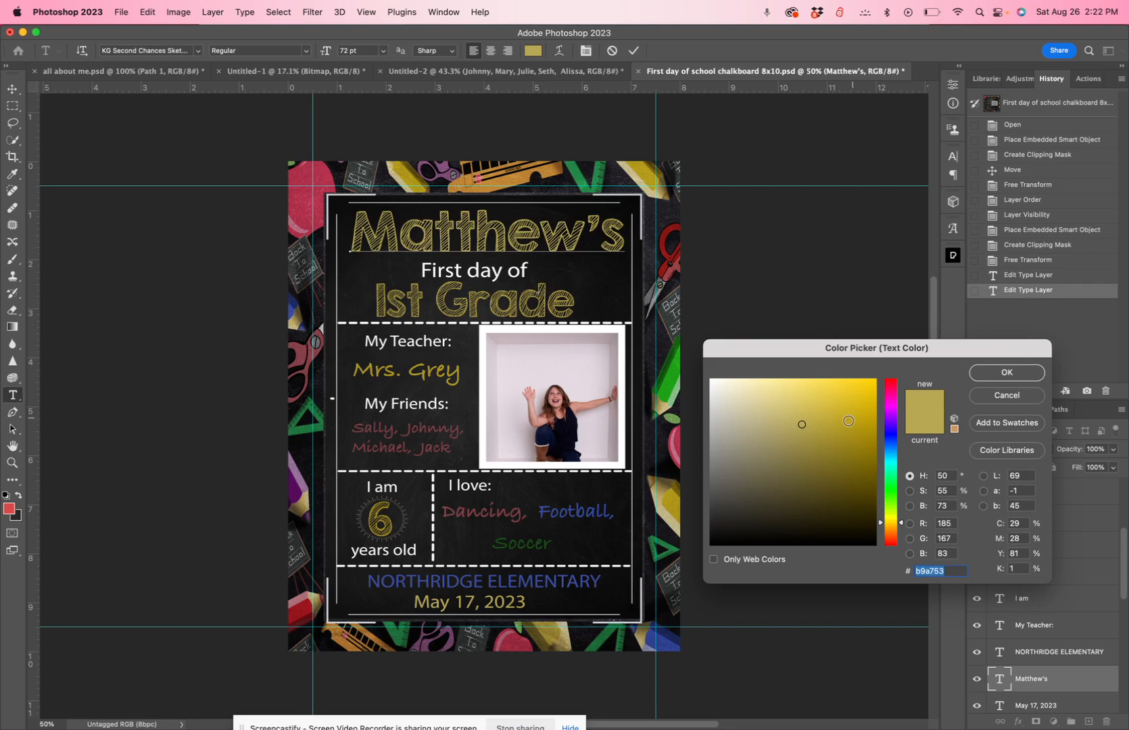
{"action": "left_click", "coordinate": [894, 545]}
{"action": "left_click", "coordinate": [857, 457]}
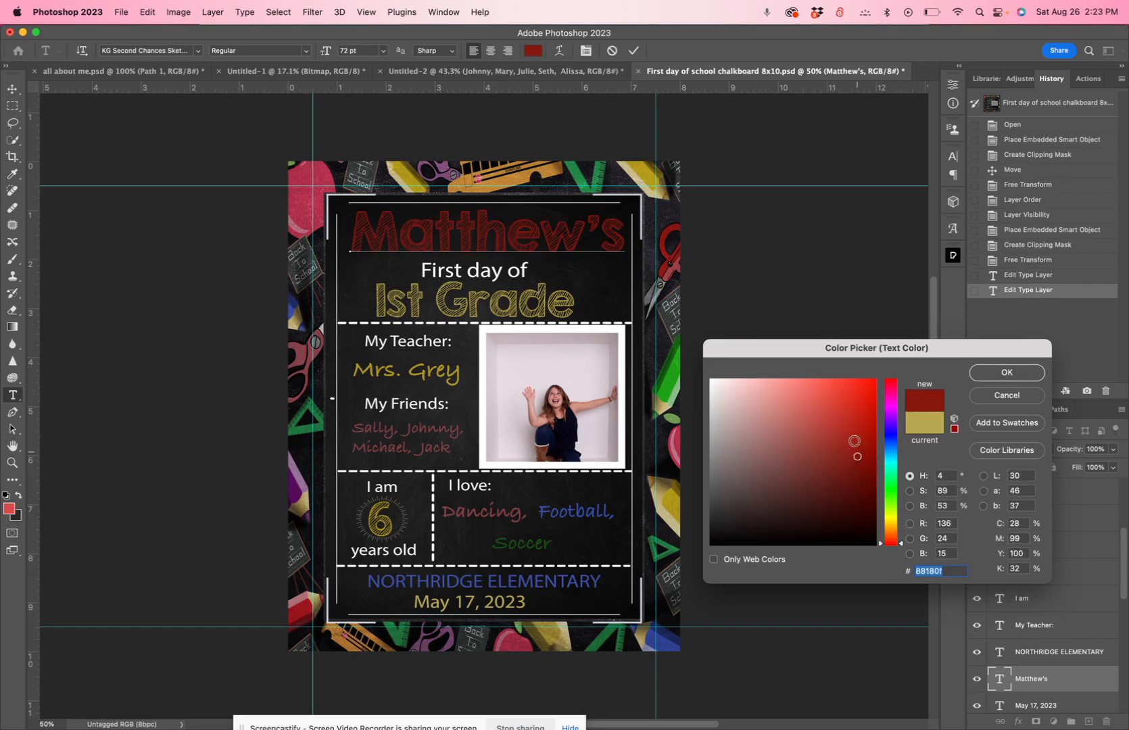
{"action": "left_click", "coordinate": [856, 422]}
{"action": "left_click", "coordinate": [829, 454]}
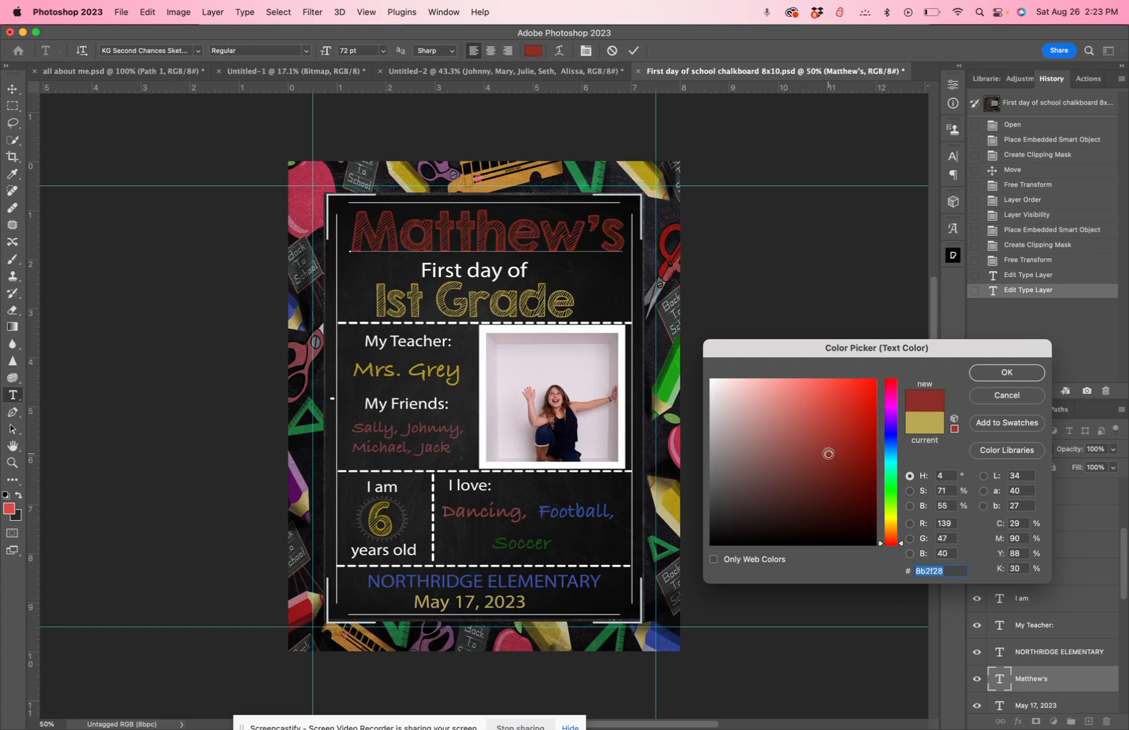
{"action": "left_click", "coordinate": [323, 198]}
{"action": "left_click", "coordinate": [303, 357]}
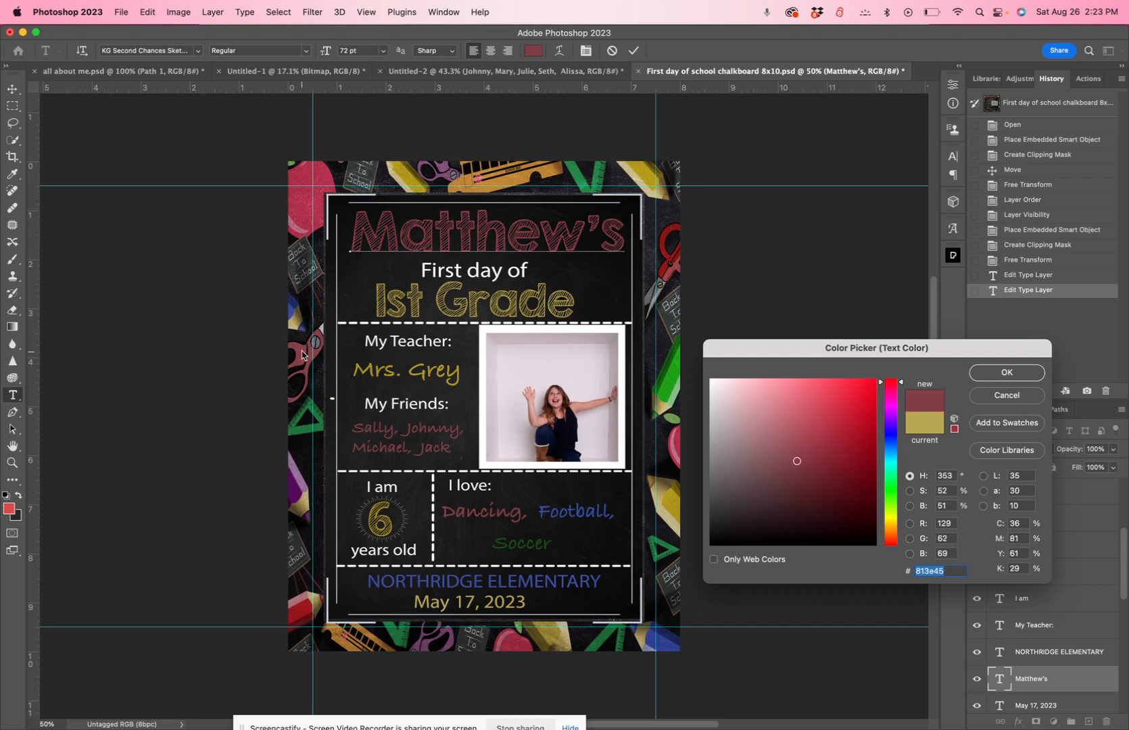
{"action": "left_click", "coordinate": [1010, 376]}
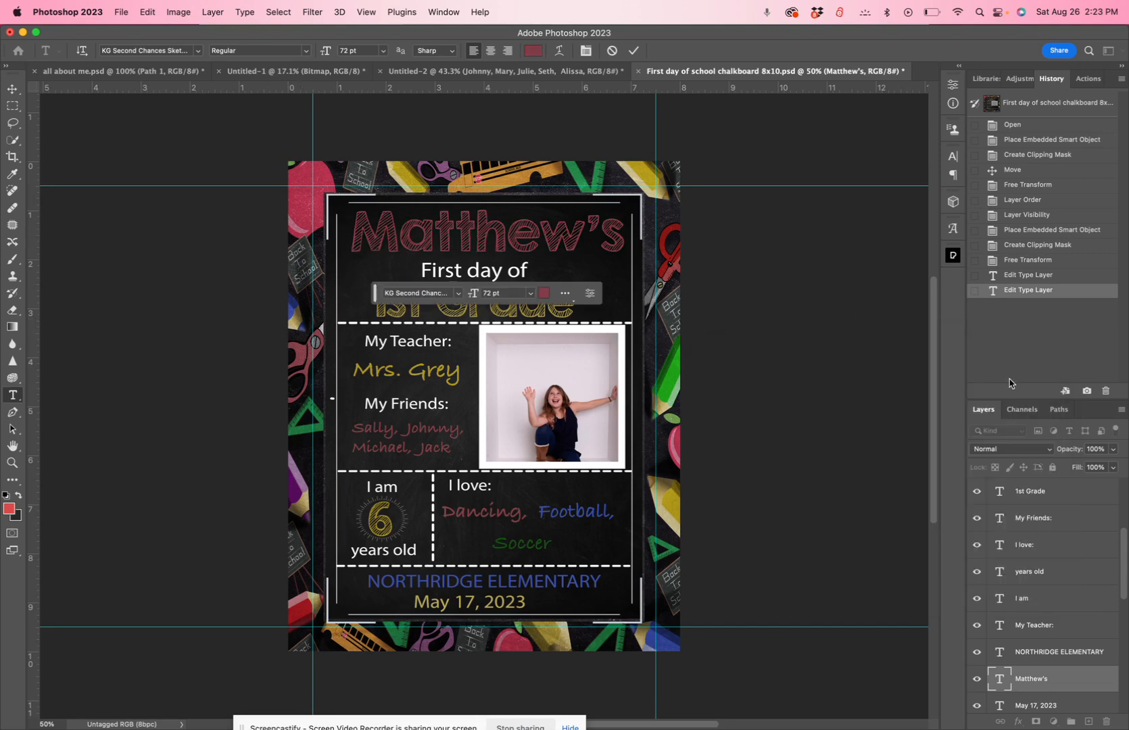
{"action": "left_click", "coordinate": [634, 51]}
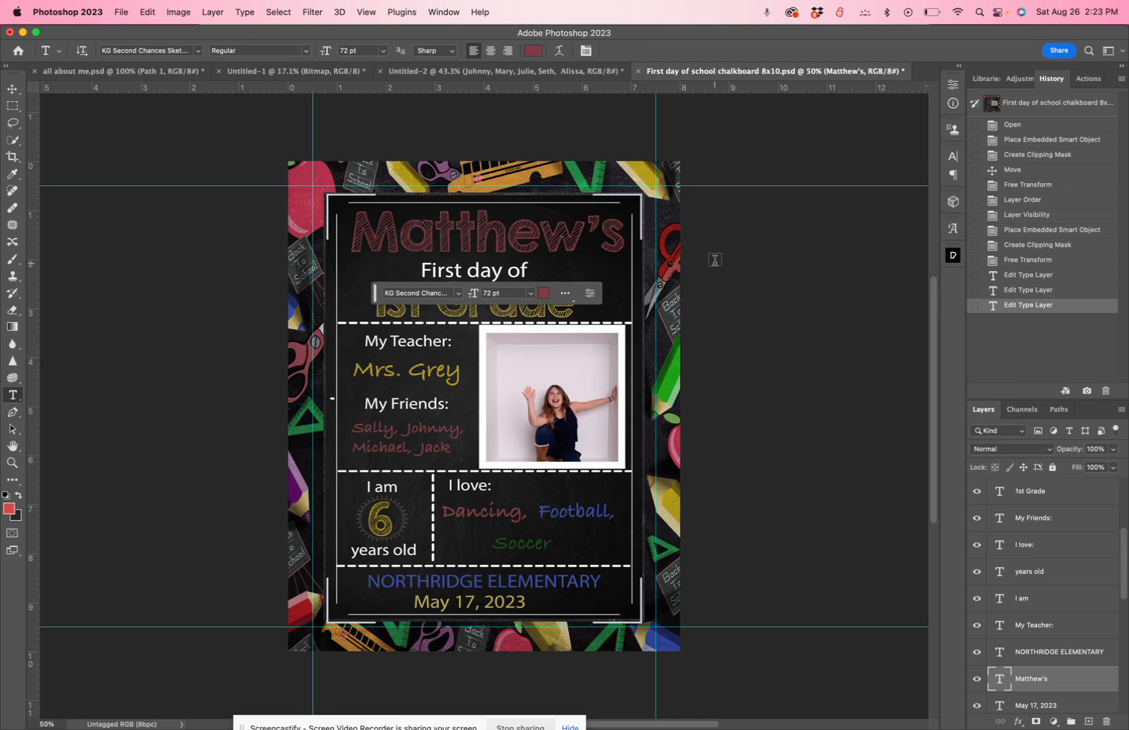
Color the second letter of the name heading green (#248a4b), sampled from the green triangle ruler in the border artwork
{"action": "left_click", "coordinate": [400, 234]}
{"action": "left_click_drag", "start_coordinate": [405, 235], "coordinate": [416, 235]}
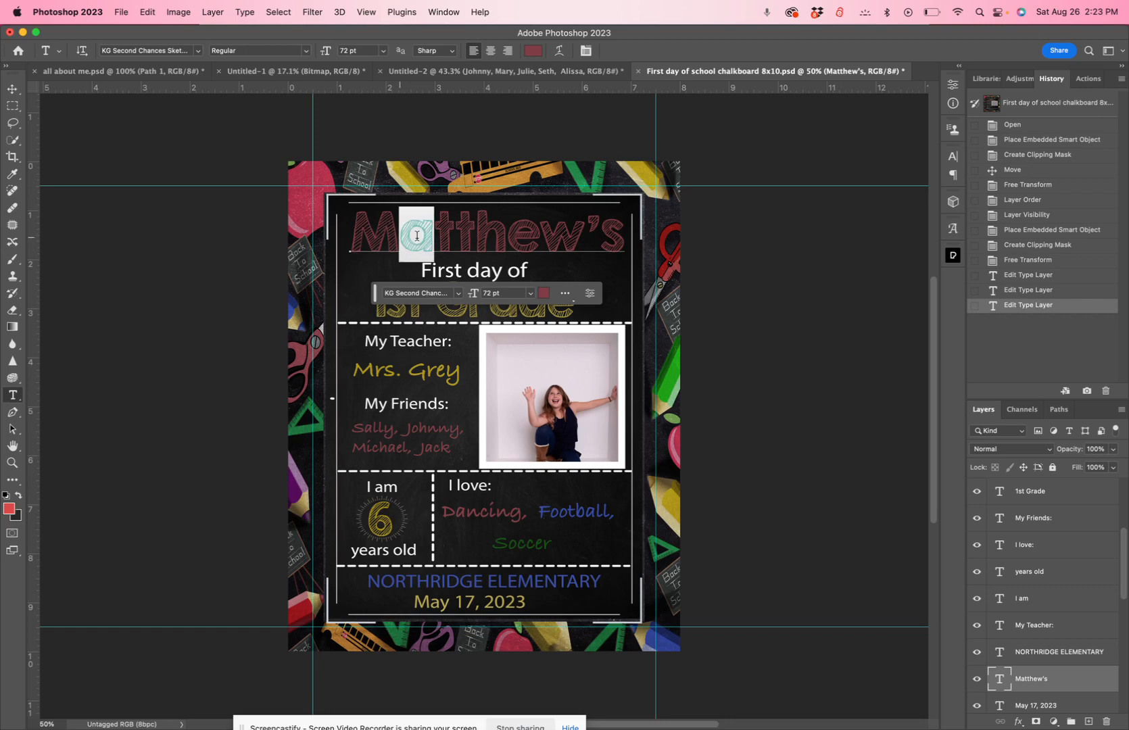
{"action": "left_click", "coordinate": [534, 51]}
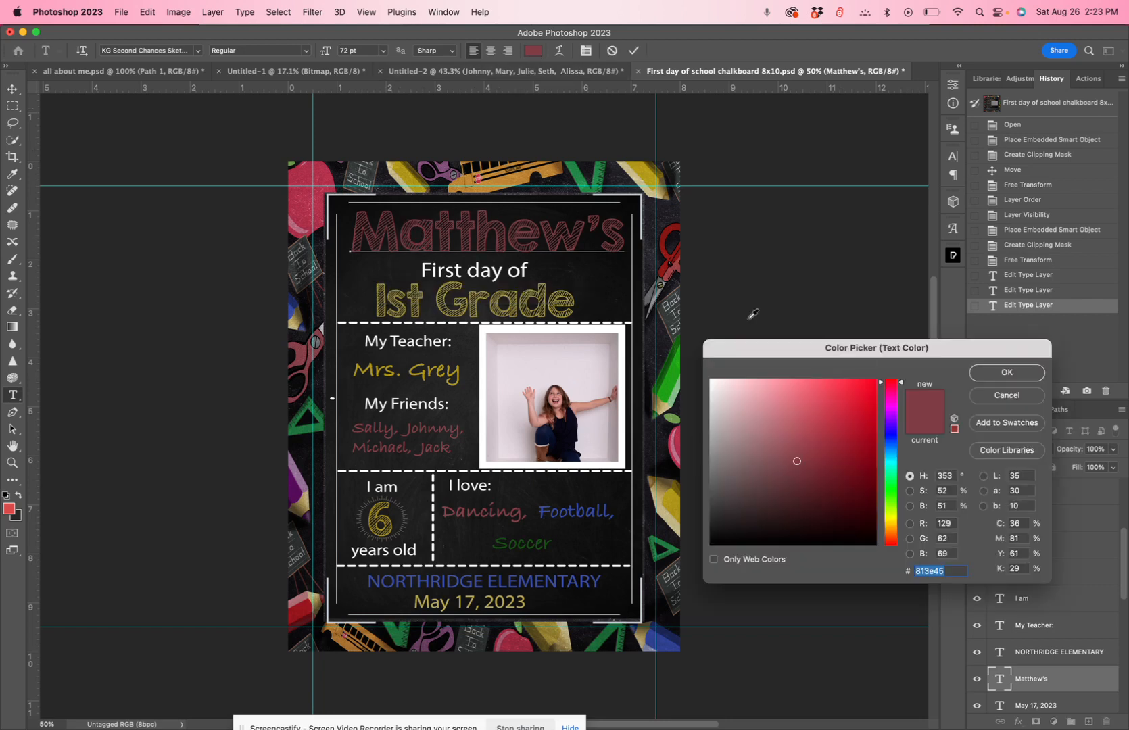
{"action": "left_click", "coordinate": [584, 173]}
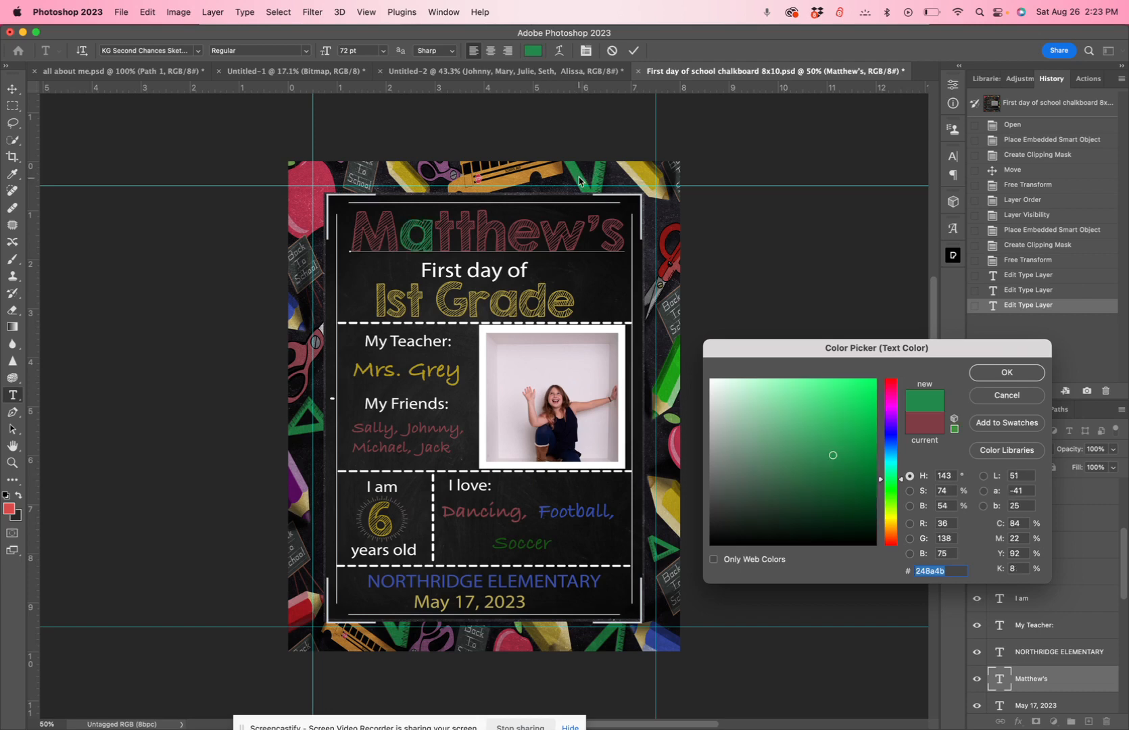
{"action": "left_click", "coordinate": [980, 376]}
Color the fourth letter of the name heading yellow (#ab931a), sampled from the yellow pencil along the upper border
{"action": "left_click", "coordinate": [462, 238]}
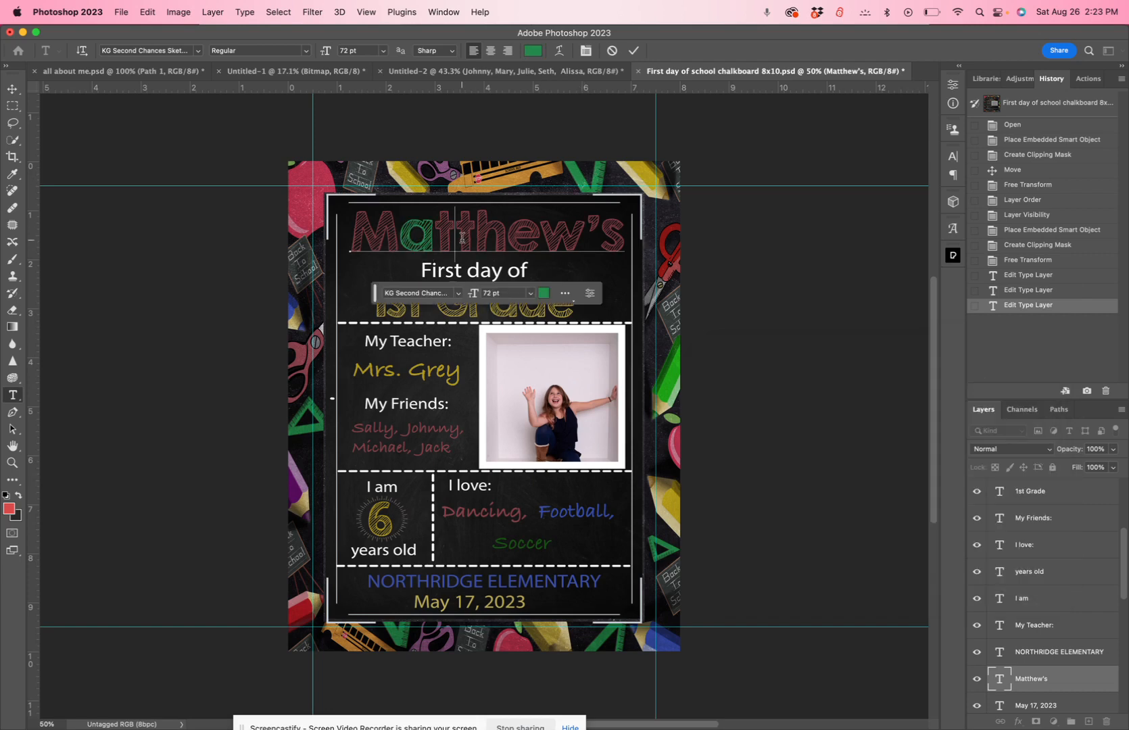
{"action": "left_click_drag", "start_coordinate": [462, 238], "coordinate": [478, 238]}
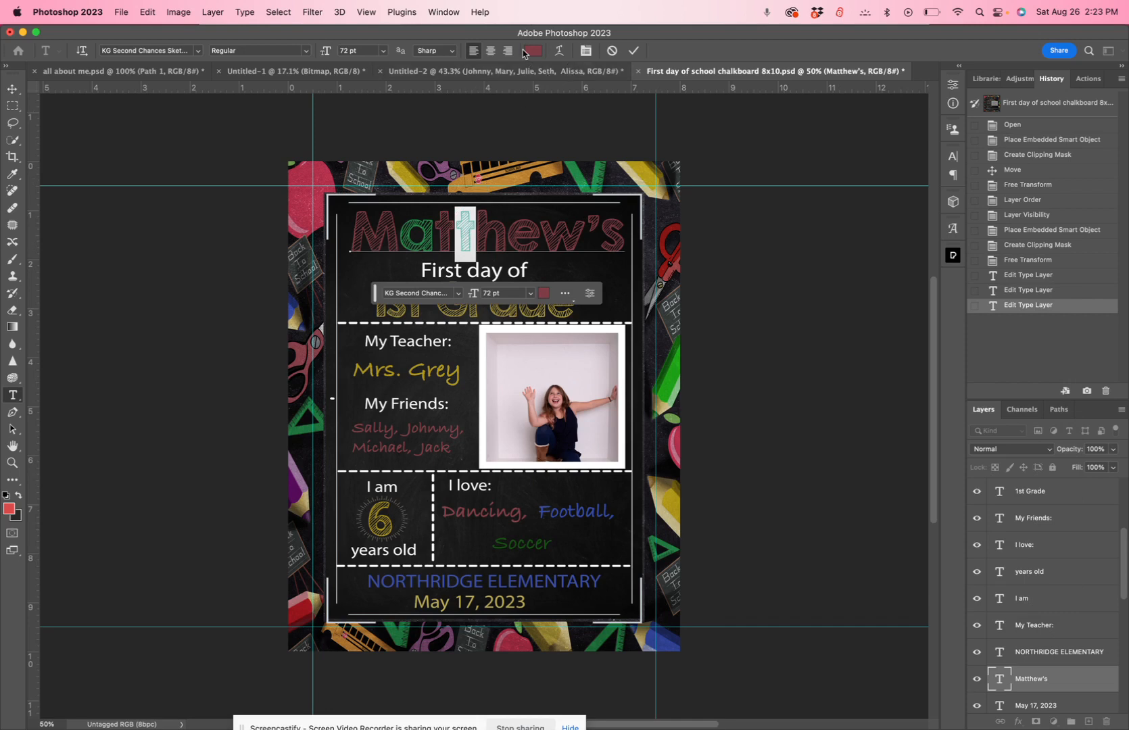
{"action": "left_click", "coordinate": [532, 51]}
{"action": "left_click", "coordinate": [408, 184]}
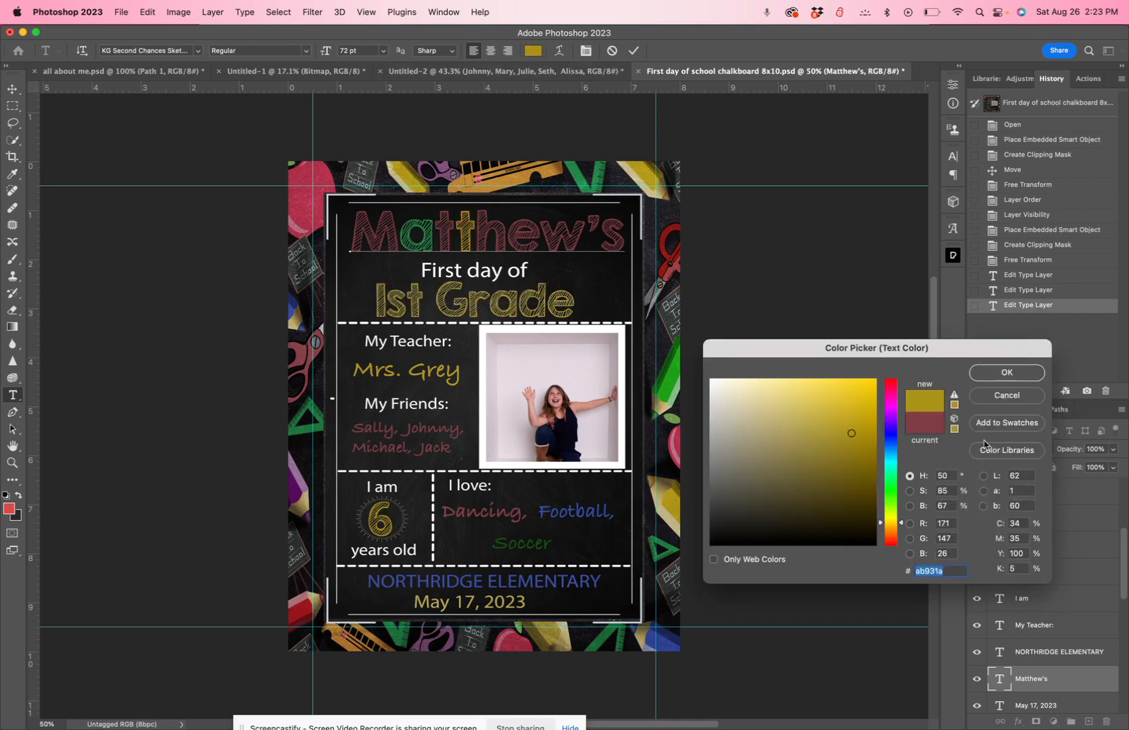
{"action": "left_click", "coordinate": [1001, 373]}
Color the letter "e" in the name heading light purple, sampled from the purple pencil in the border, and commit the text edit
{"action": "left_click_drag", "start_coordinate": [507, 236], "coordinate": [533, 237]}
{"action": "left_click", "coordinate": [532, 50]}
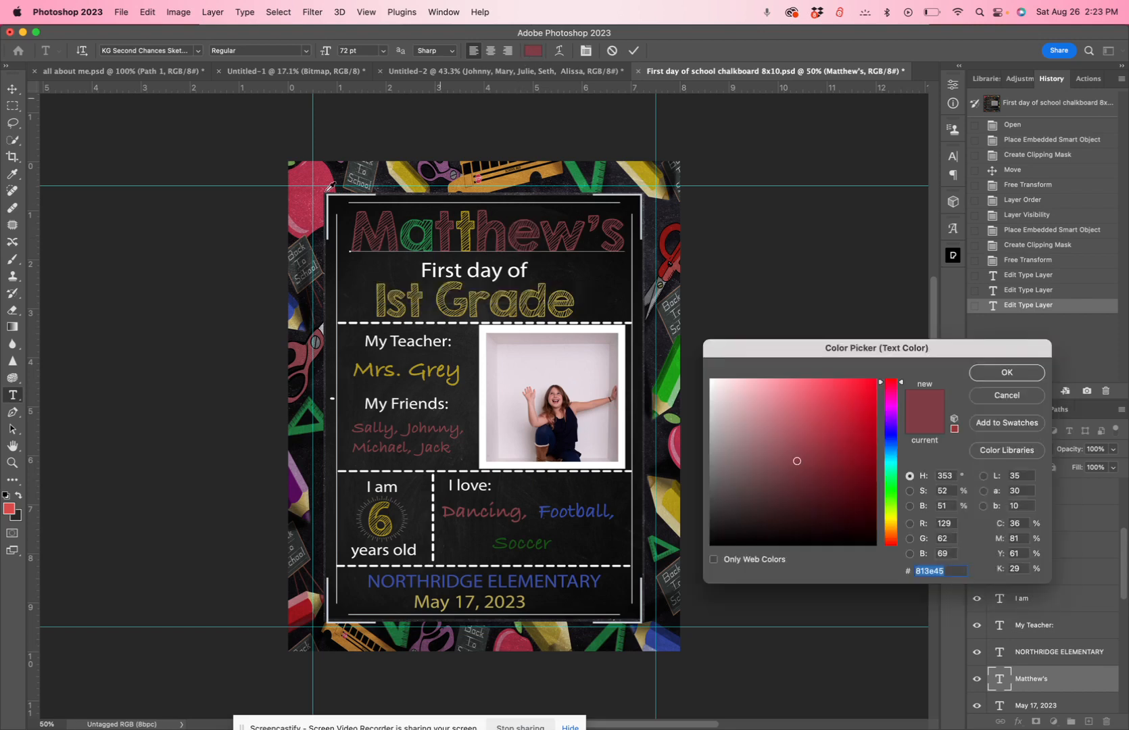
{"action": "left_click", "coordinate": [299, 492]}
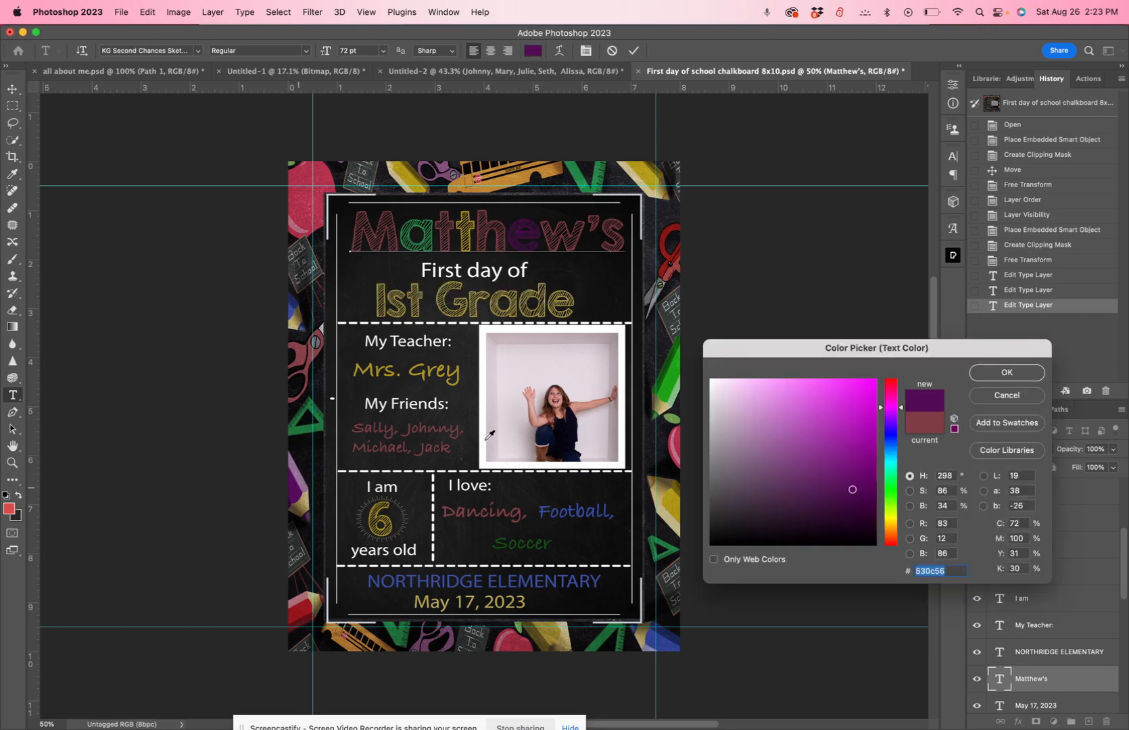
{"action": "left_click", "coordinate": [301, 478]}
{"action": "left_click", "coordinate": [1021, 381]}
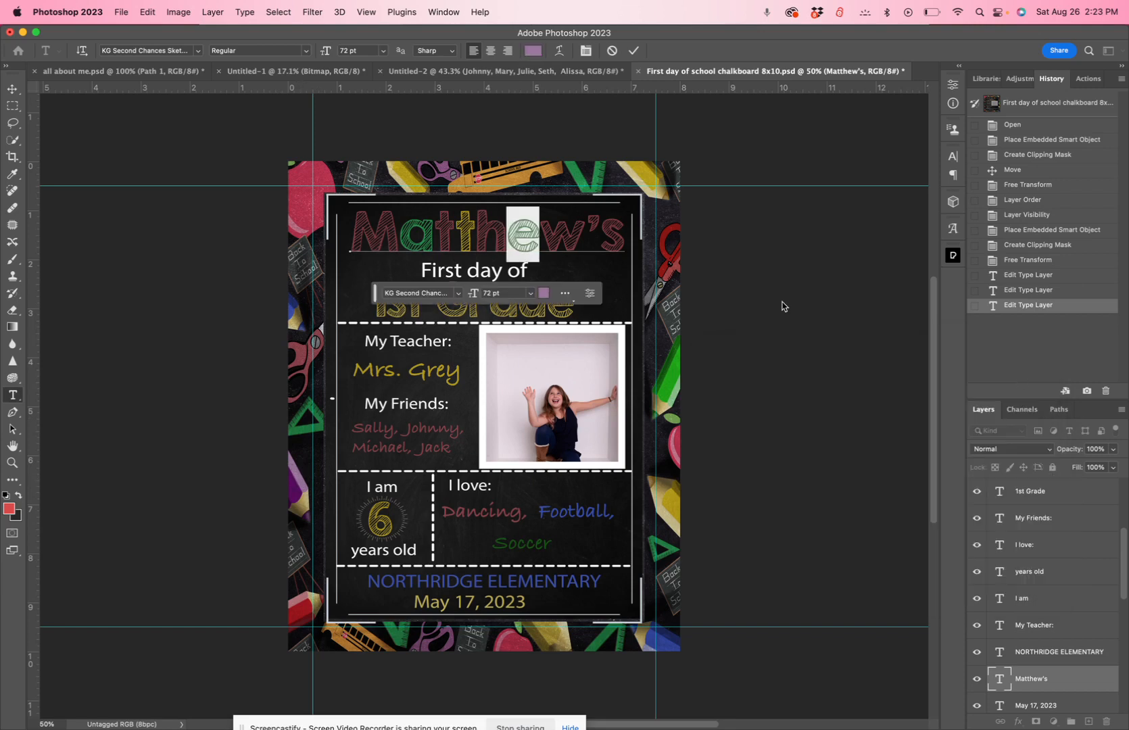
{"action": "left_click", "coordinate": [819, 428]}
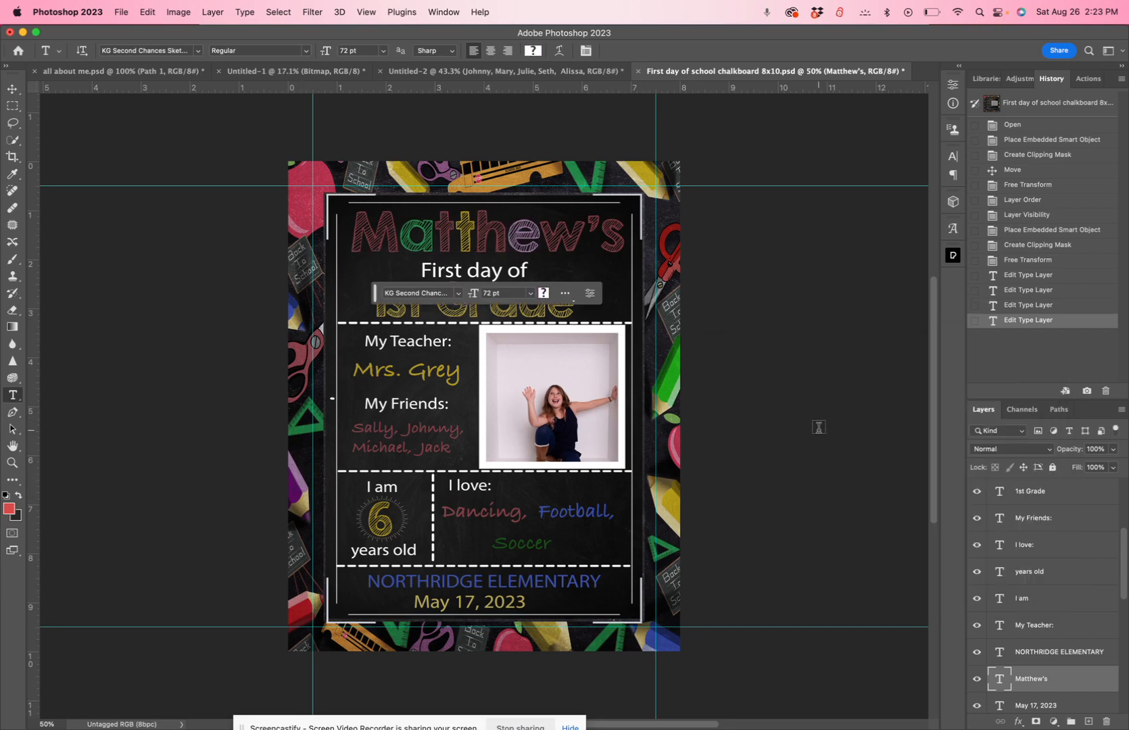